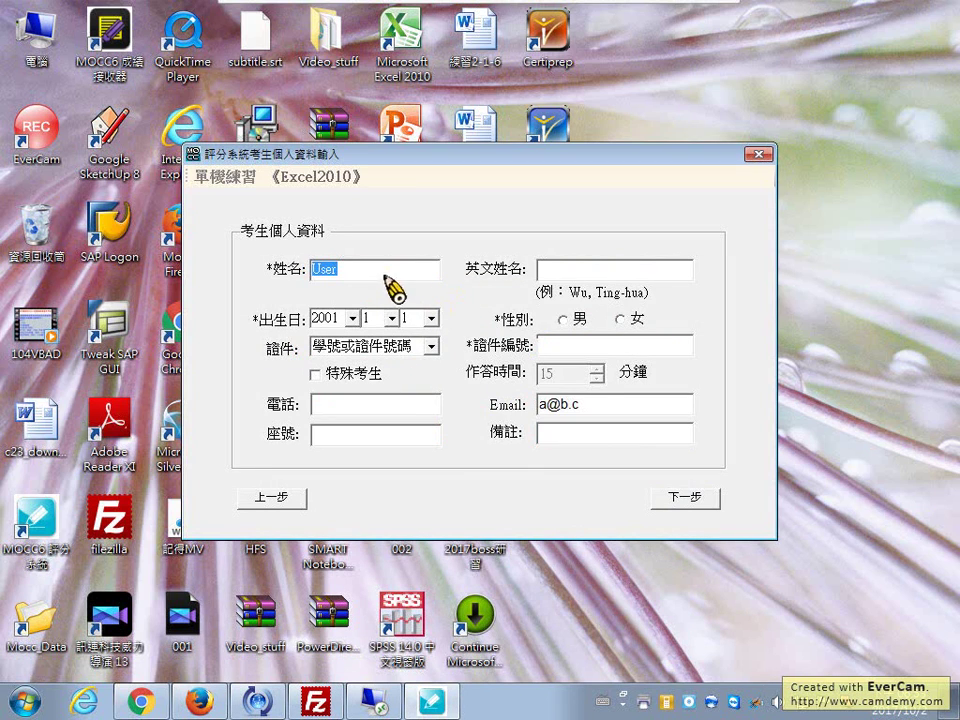
Clear any stray characters from the required 證件編號 field and enter the candidate's ID number
click(590, 349)
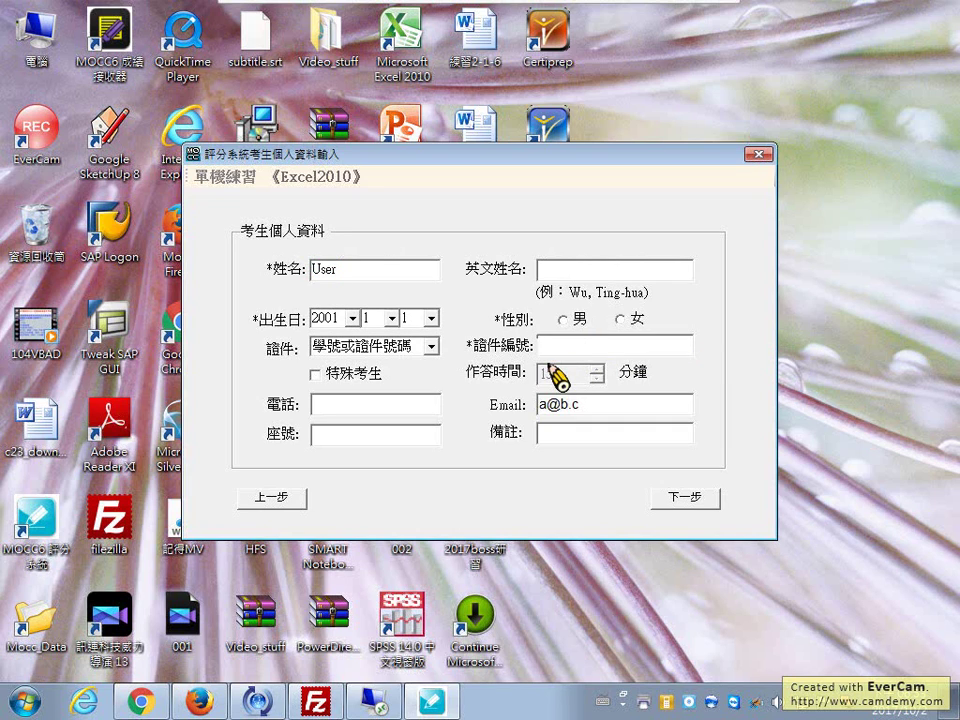
text(zZZZZZZZZZZZZZZZZZZ)
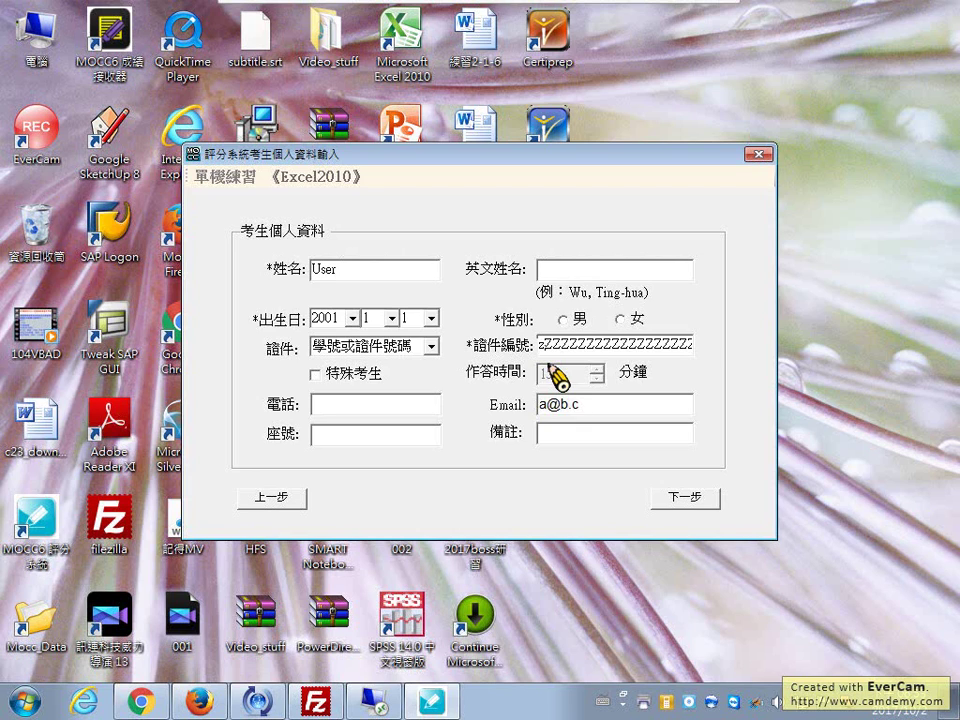
text(Z)
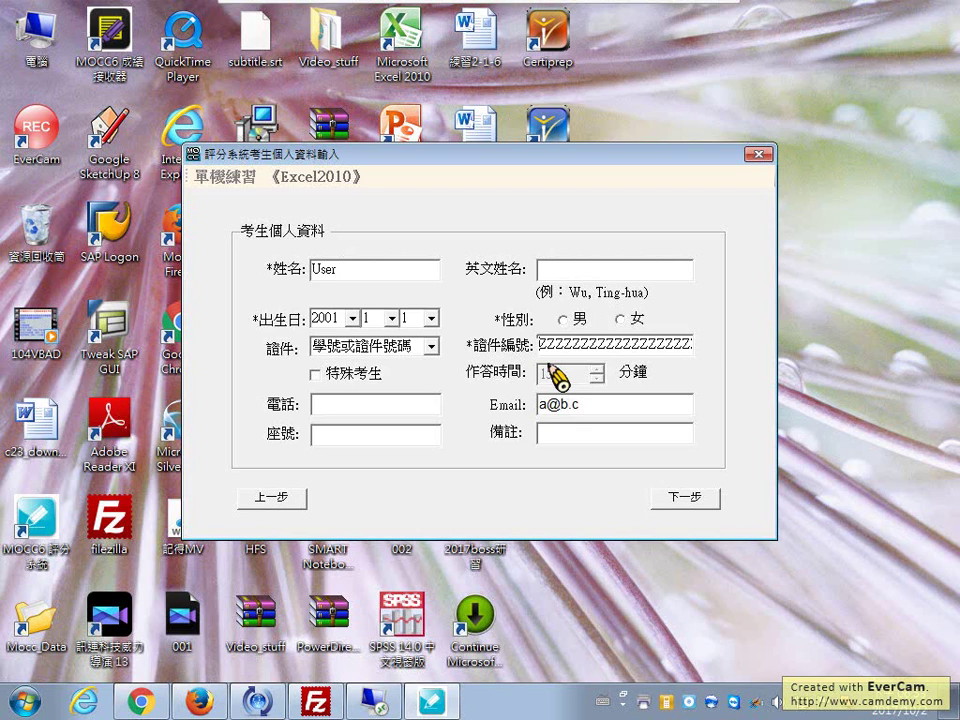
key(BackSpace)
key(BackSpace)
key(BackSpace)
key(BackSpace)
key(BackSpace)
key(BackSpace)
key(BackSpace)
key(BackSpace)
key(BackSpace)
key(BackSpace)
key(BackSpace)
key(BackSpace)
key(BackSpace)
key(BackSpace)
key(BackSpace)
key(BackSpace)
key(BackSpace)
key(BackSpace)
key(BackSpace)
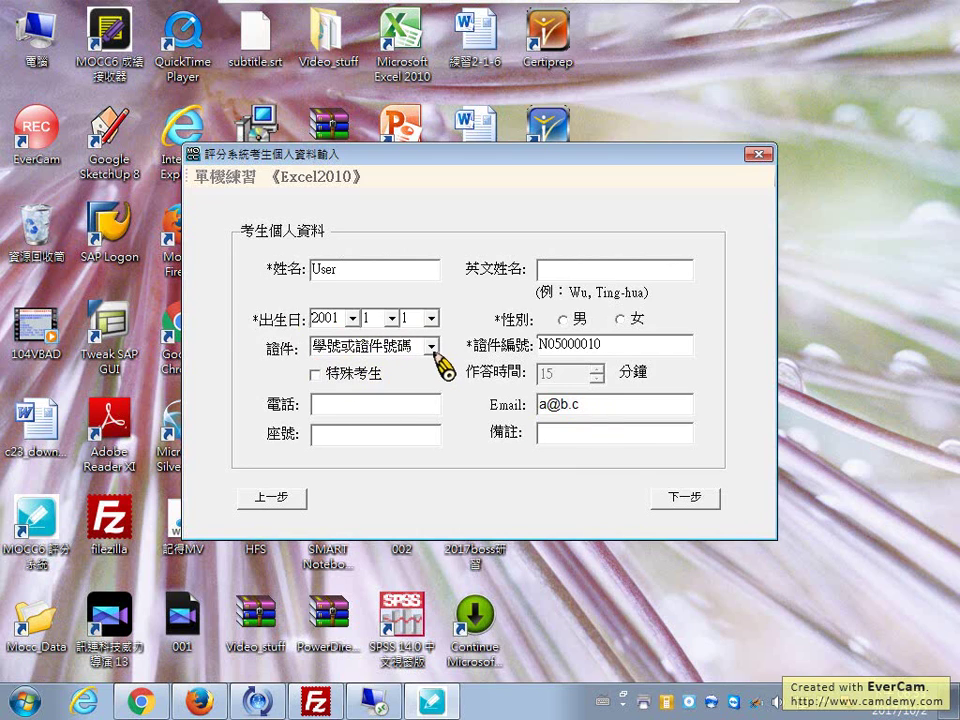
Set the candidate's gender (性別) to 男, submit the form and confirm saving the candidate's details
click(690, 500)
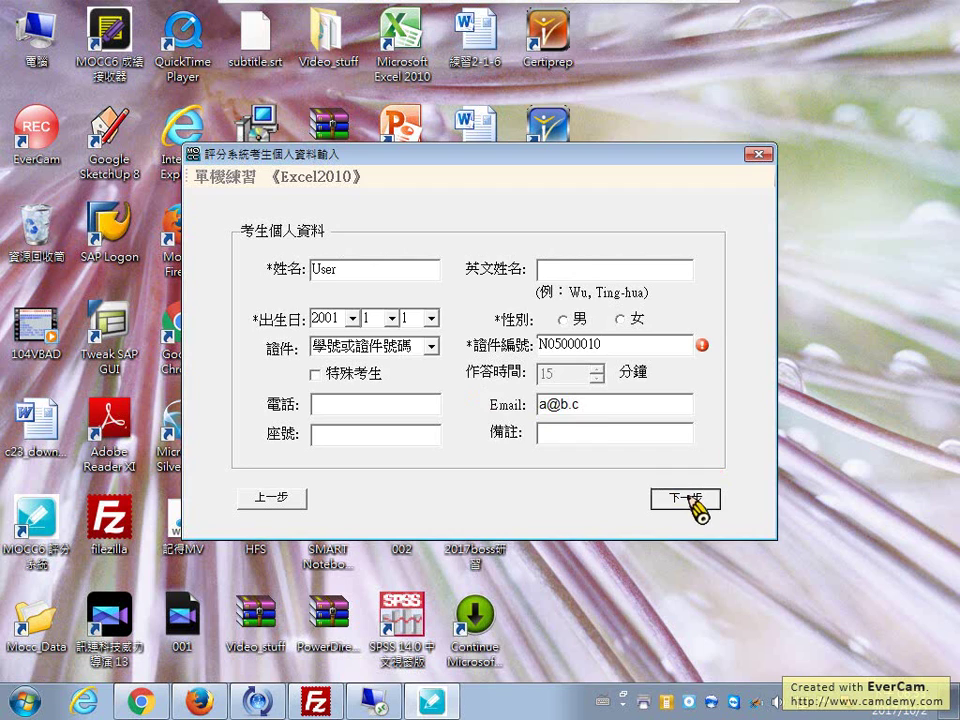
click(527, 445)
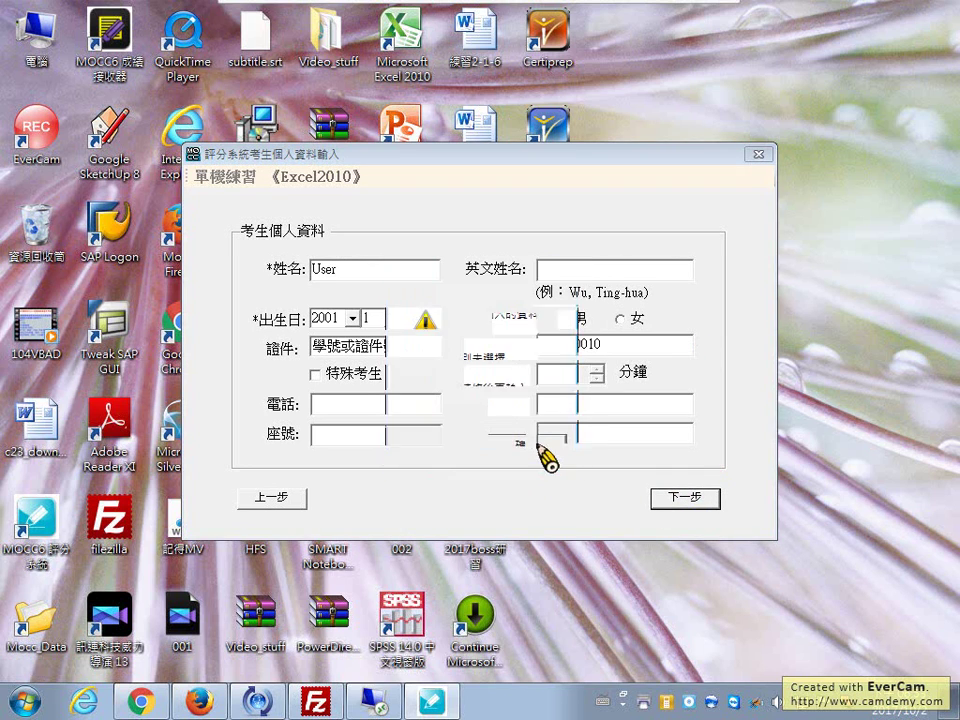
click(596, 319)
click(688, 500)
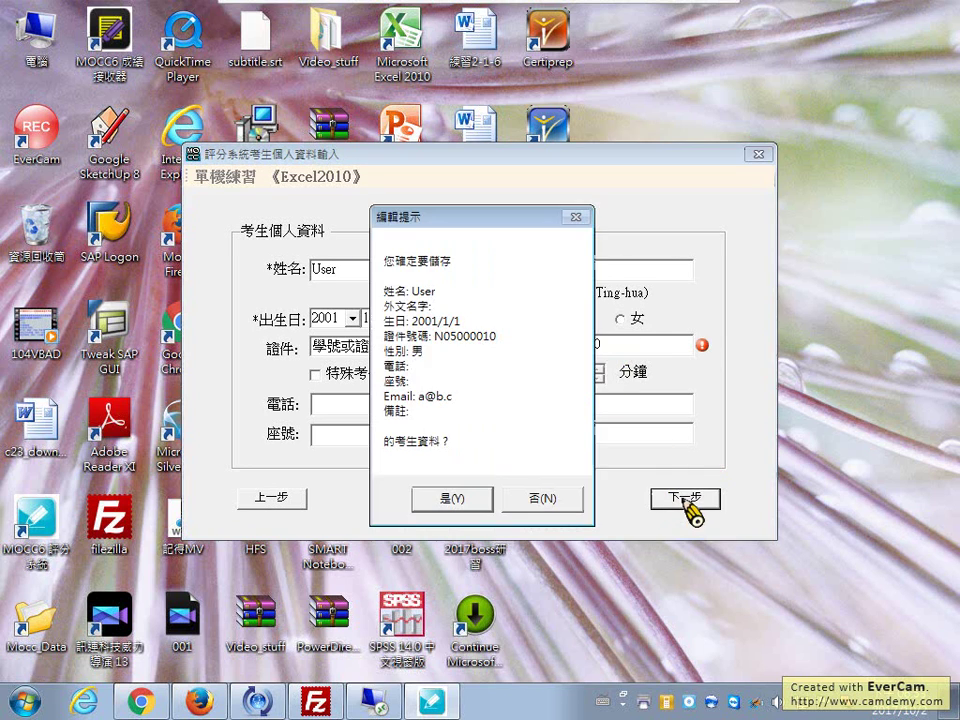
click(478, 499)
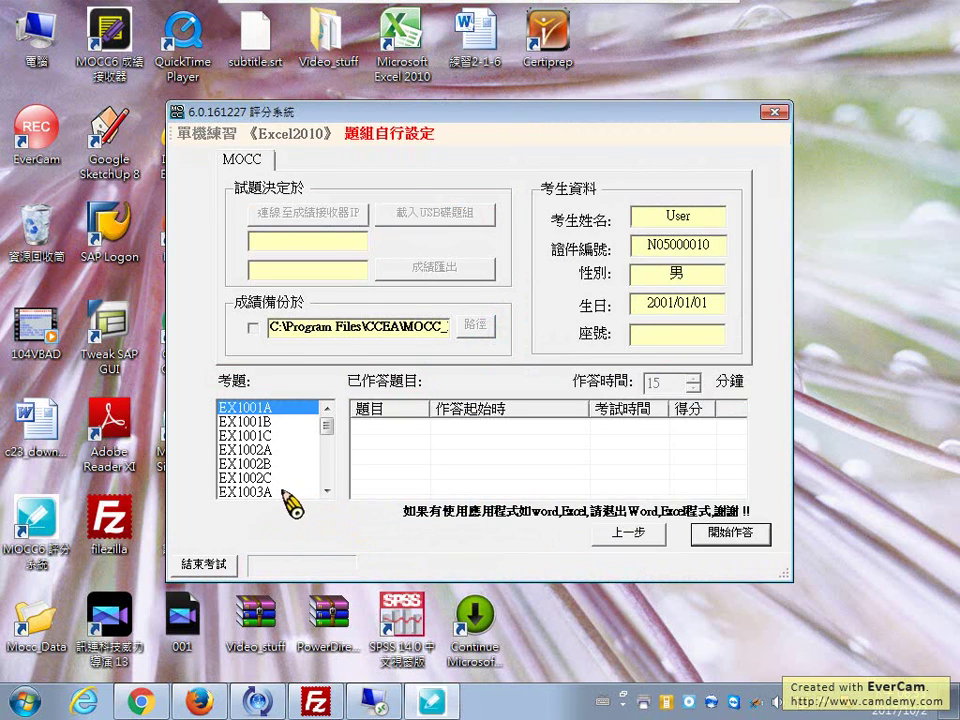
Choose question EX1003A from the question list and start answering it
click(300, 491)
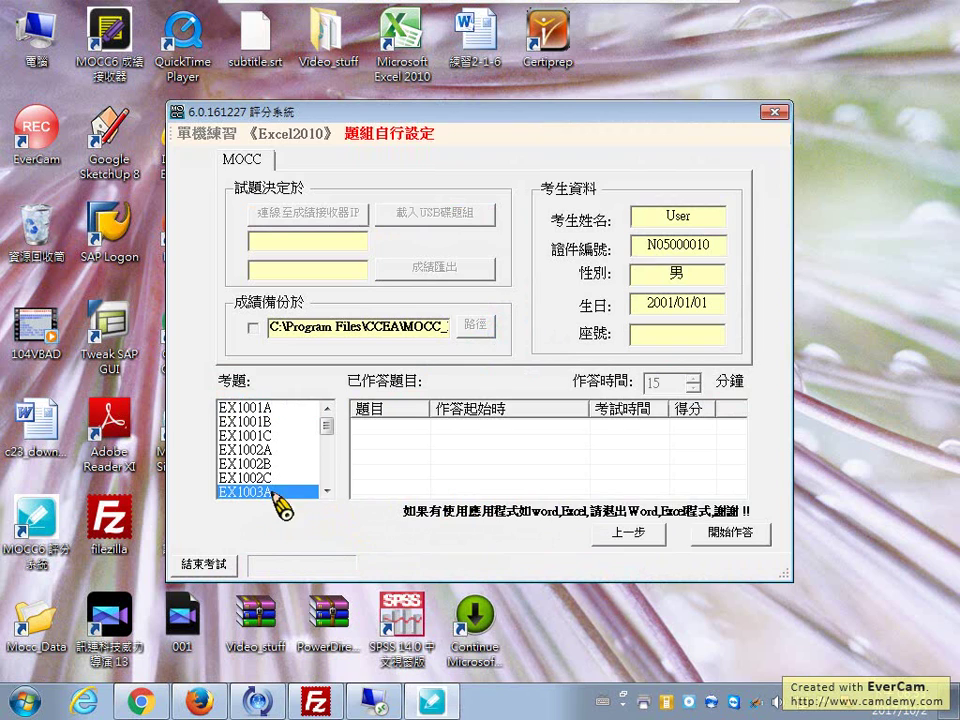
click(752, 540)
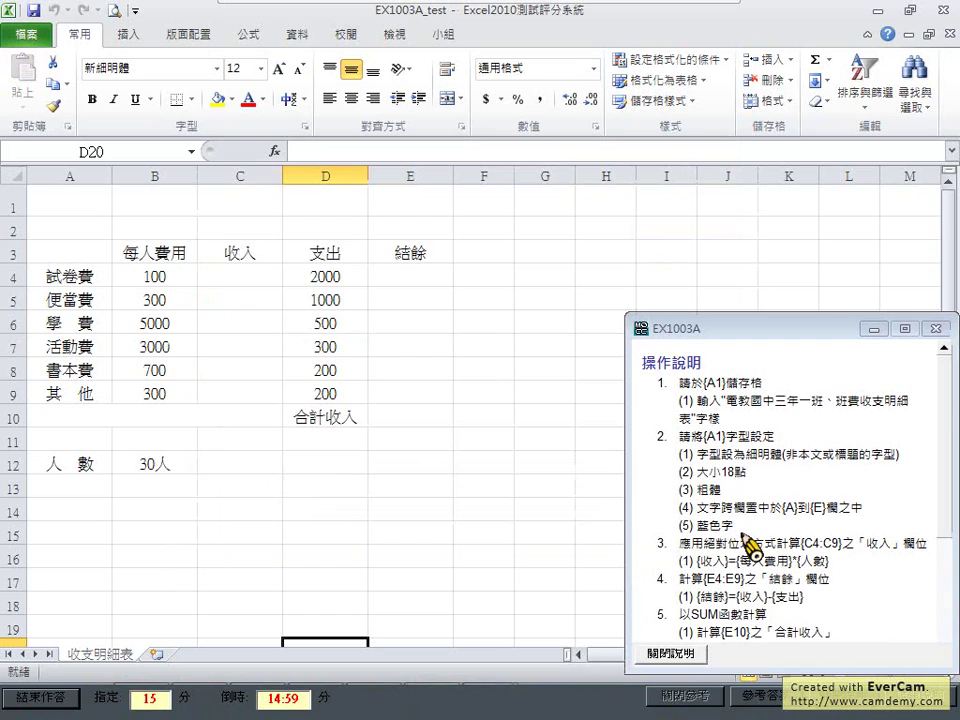
Enter =B4*$B$12 in cell C4 to calculate the 收入 value with an absolute reference to the headcount
click(242, 278)
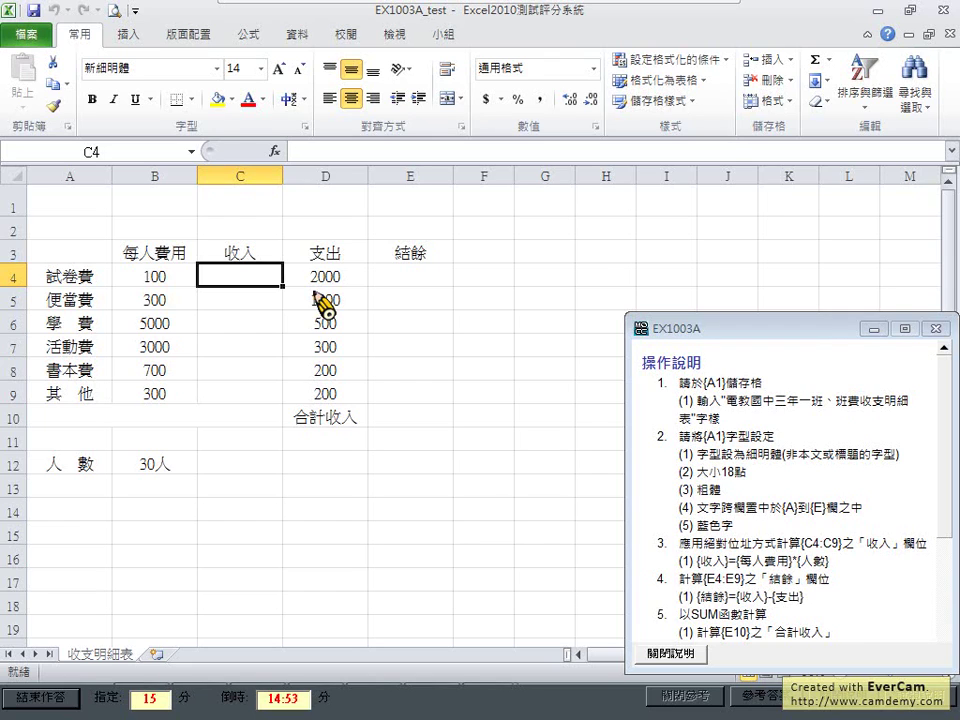
text(=)
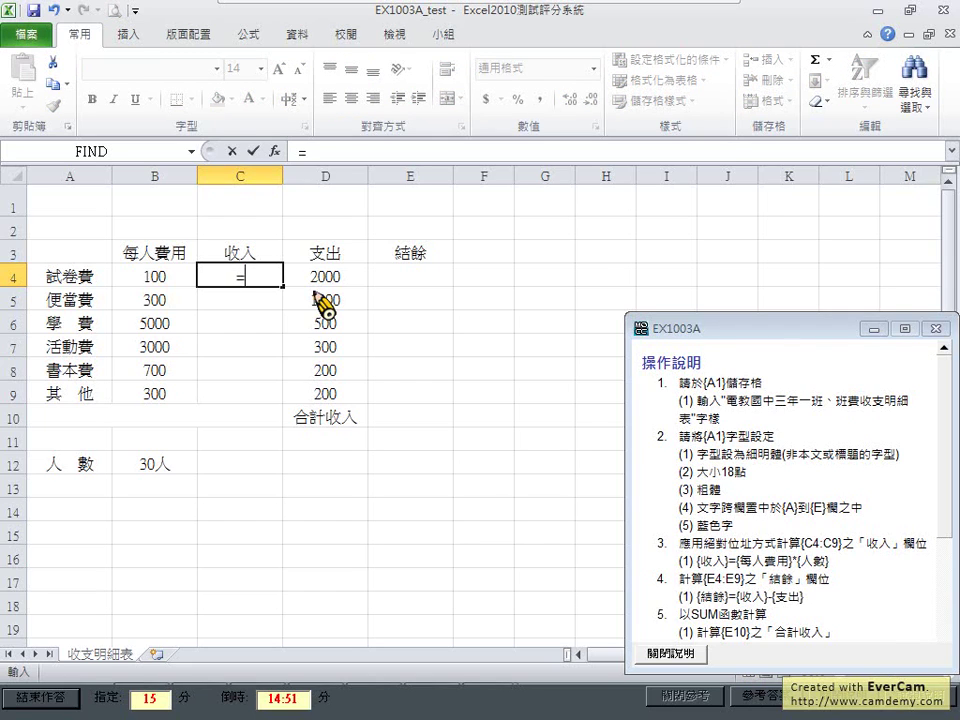
click(152, 276)
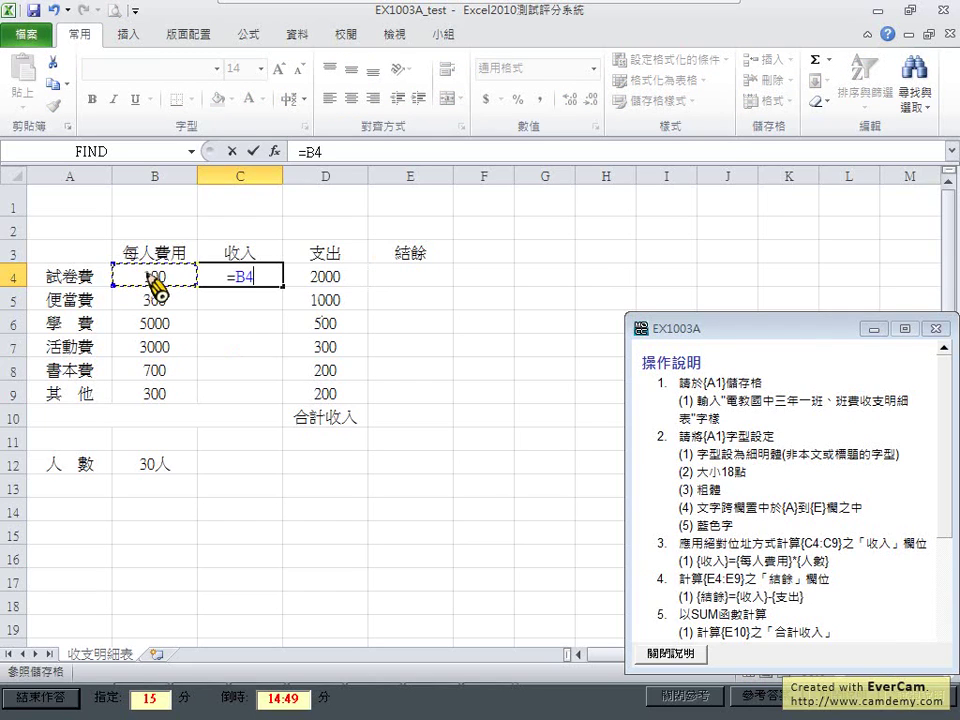
text(*)
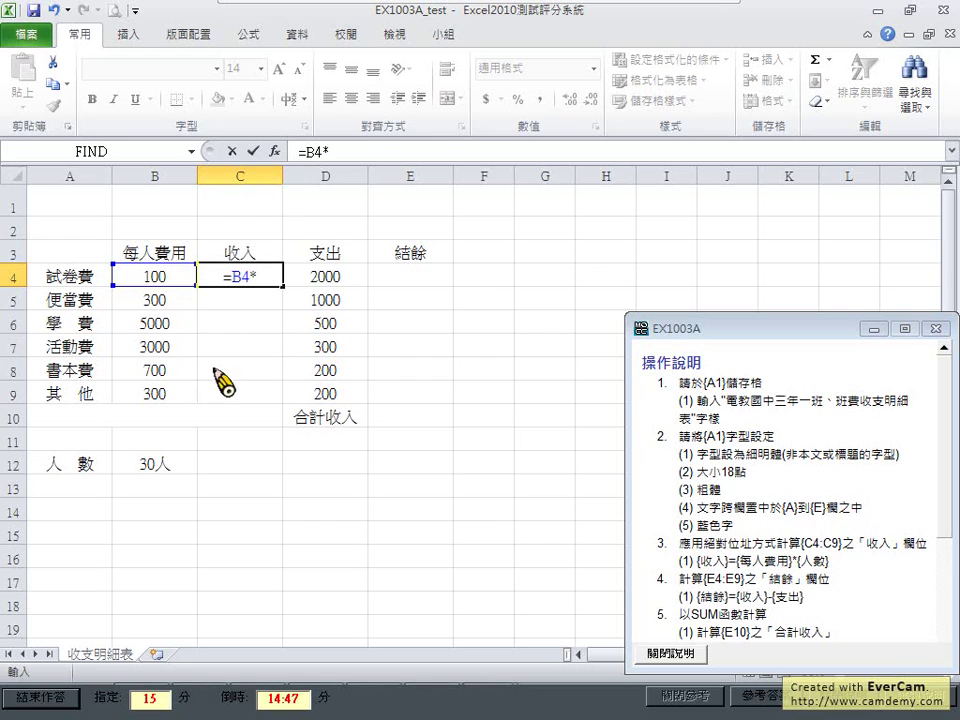
click(155, 487)
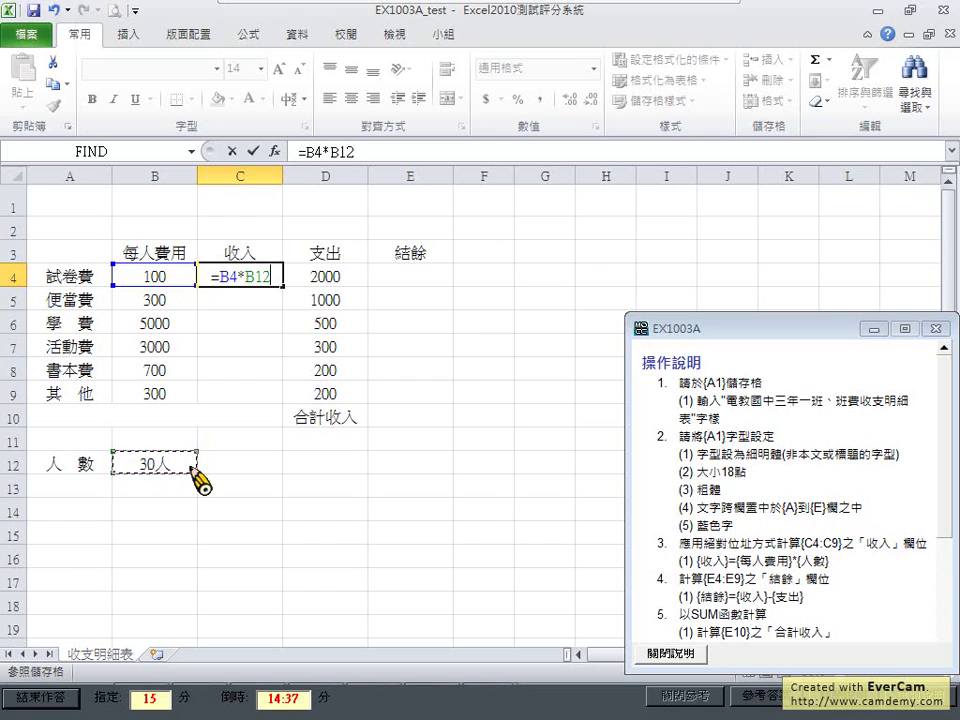
click(335, 156)
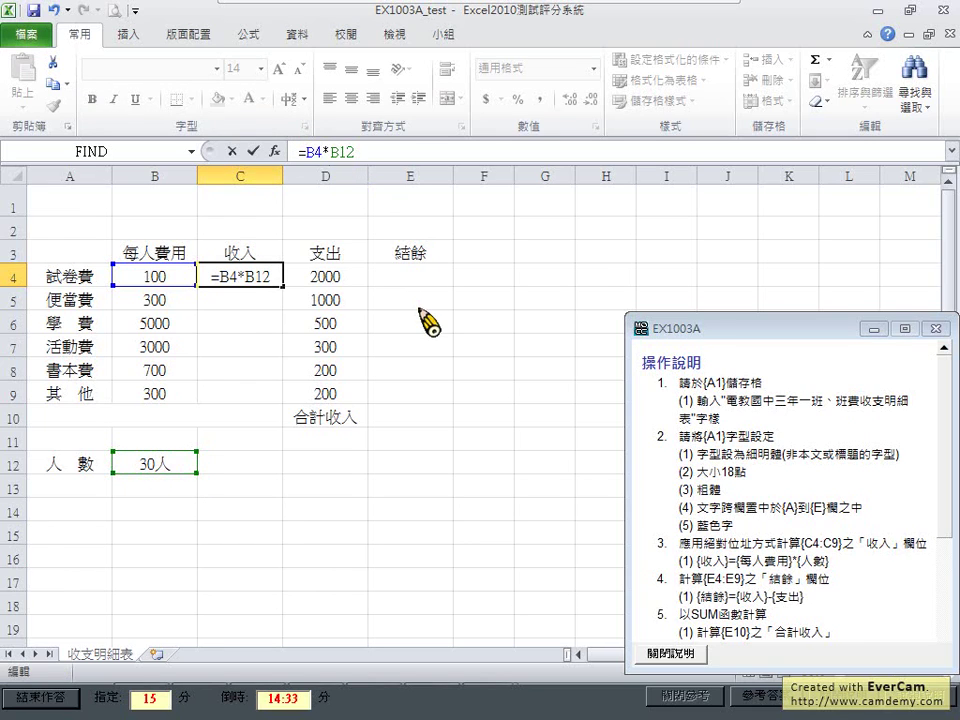
key(F4)
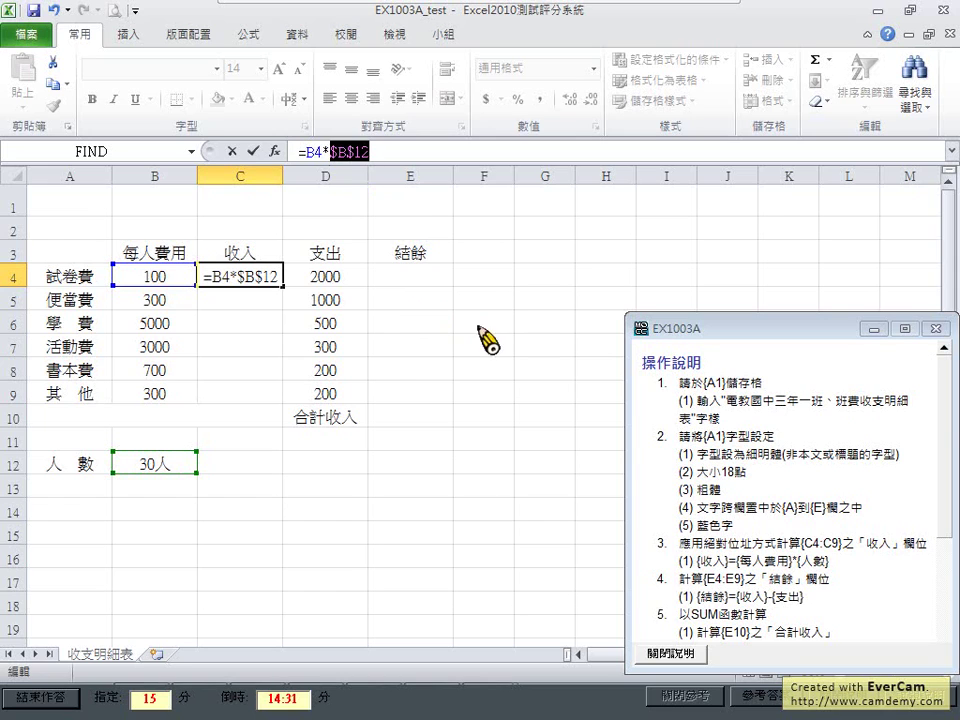
click(255, 153)
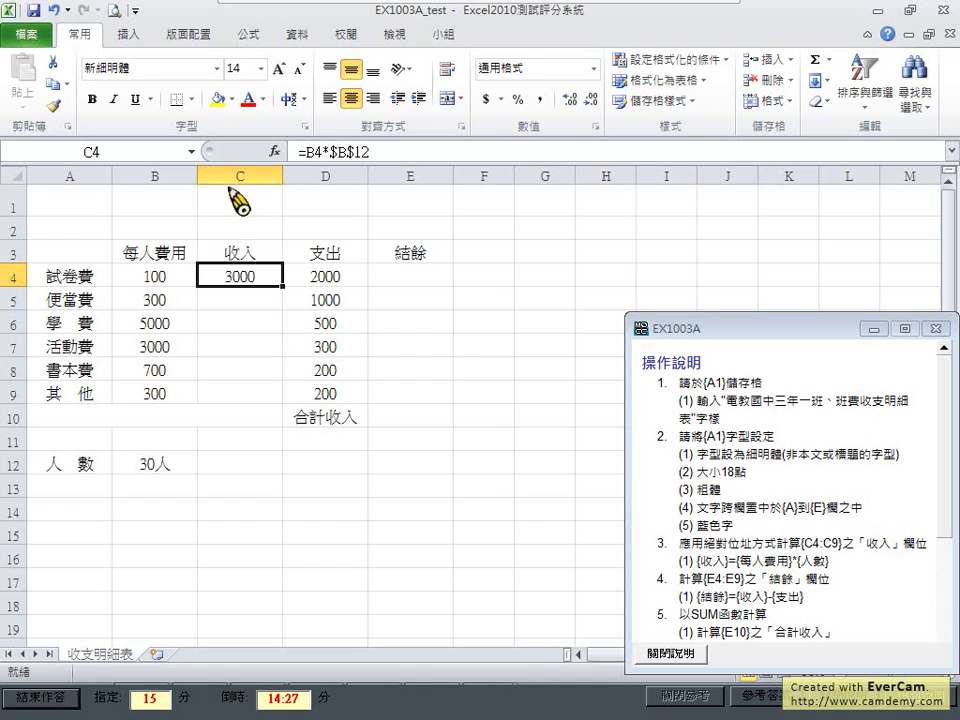
Fill the 收入 formula from C4 down through C9
double_click(284, 289)
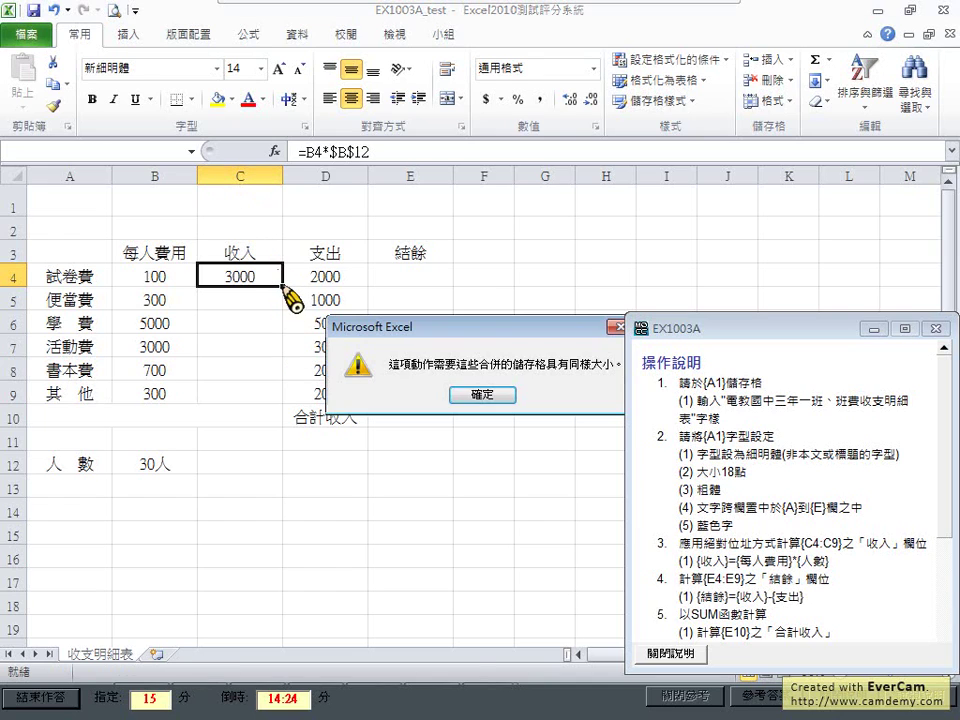
click(480, 402)
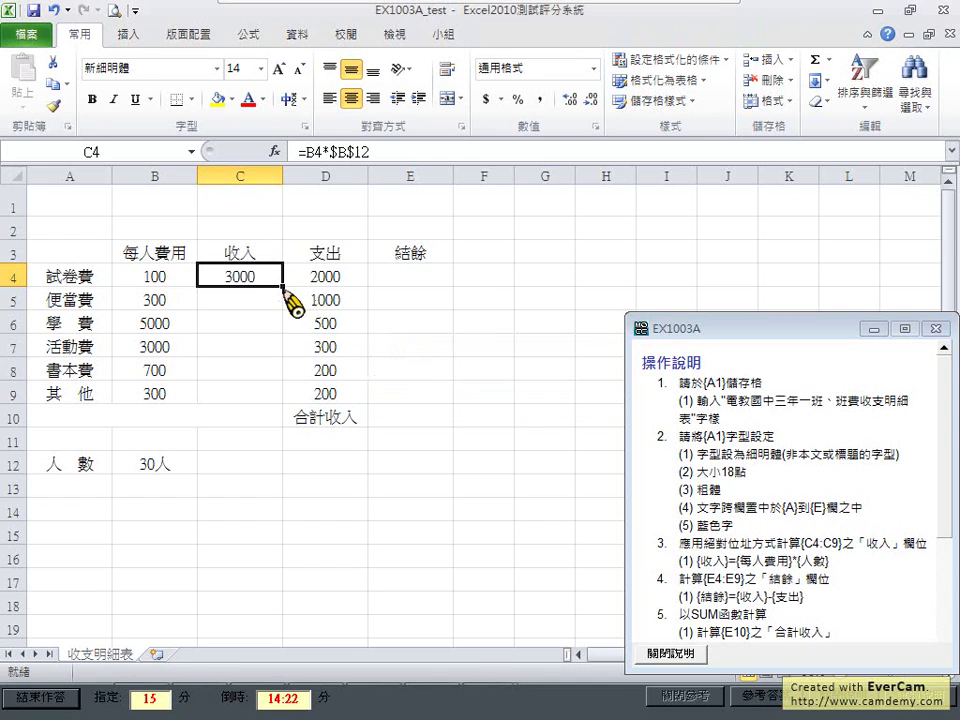
drag(284, 286, 292, 403)
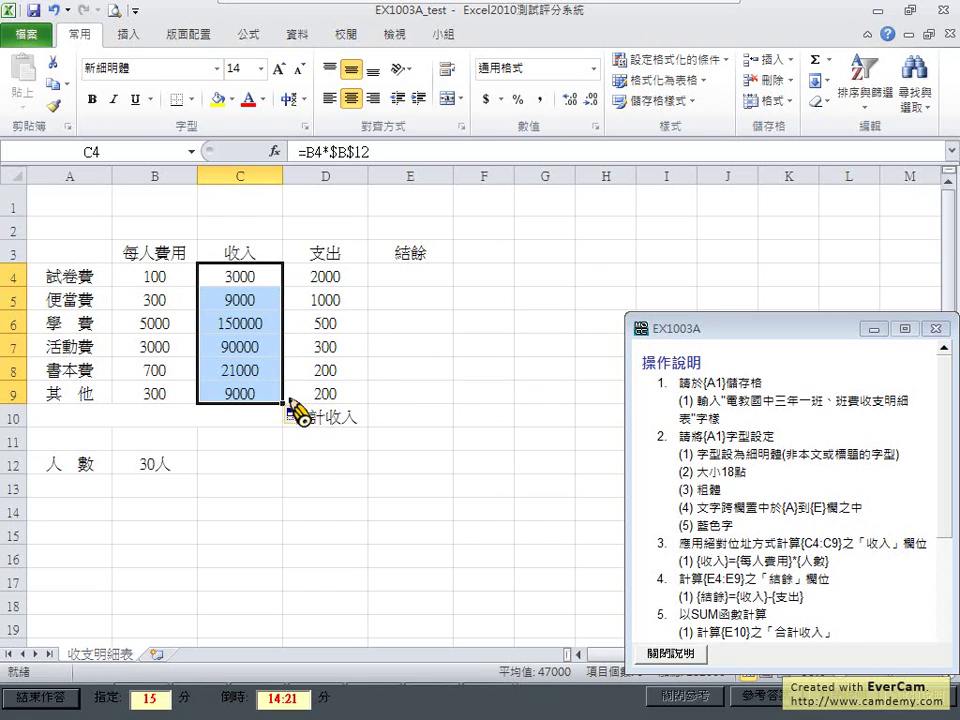
Calculate the 結餘 column with =C4-D4 in cell E4 and fill the formula down through E9
click(430, 277)
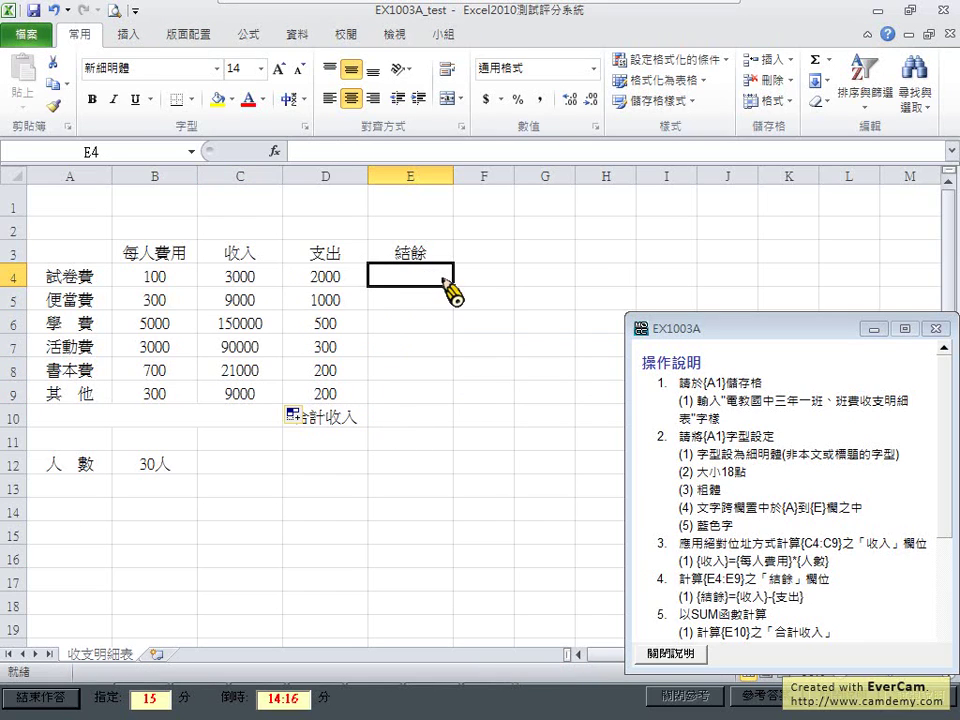
text(=)
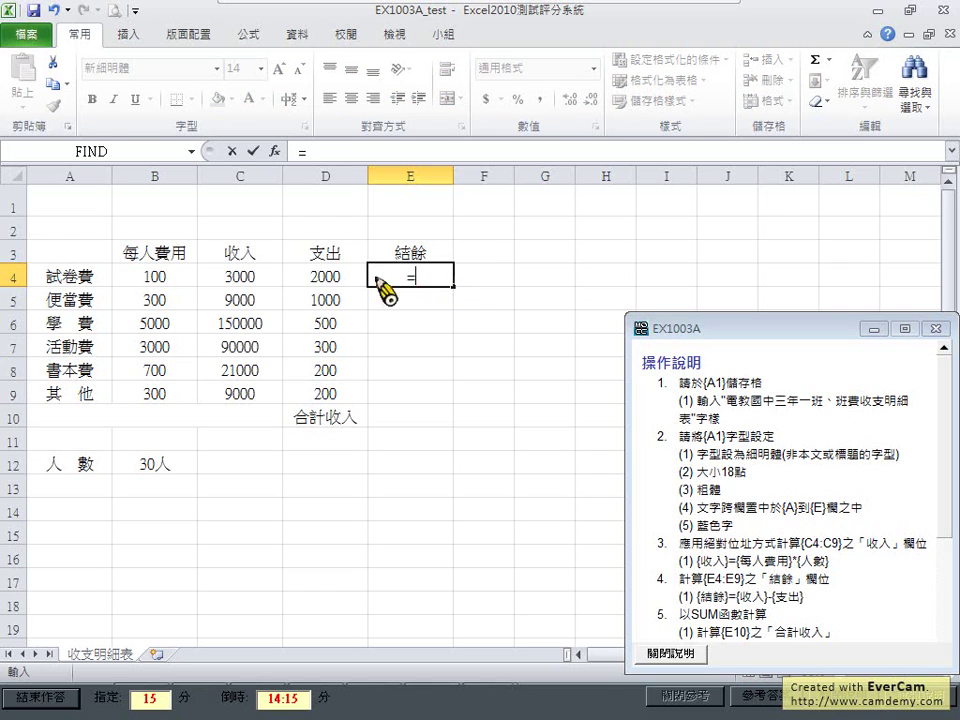
click(243, 280)
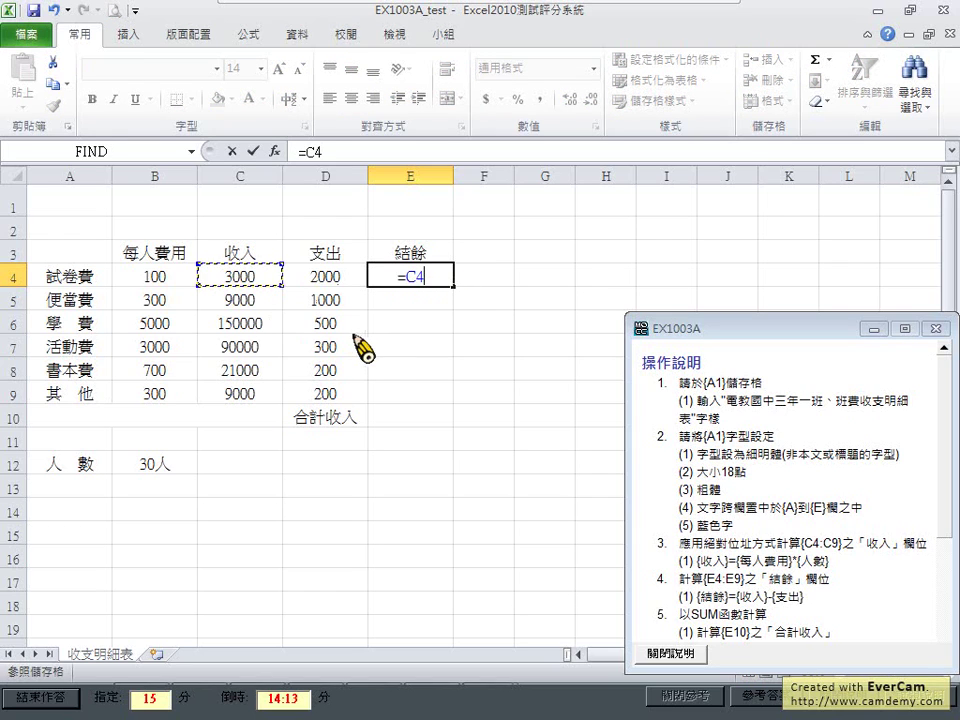
text(-)
click(322, 285)
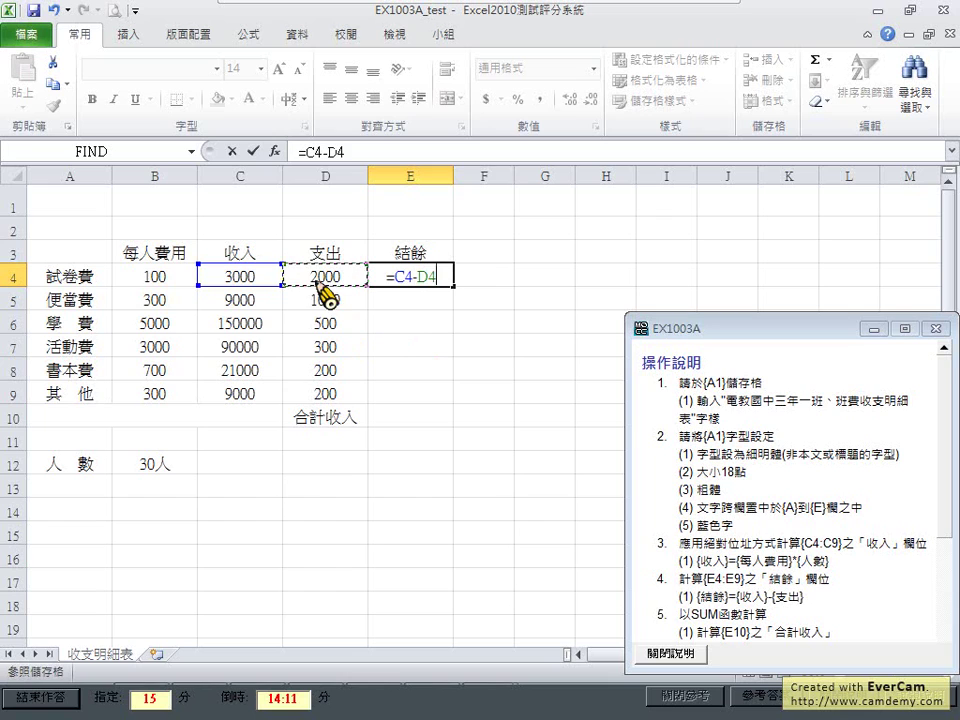
click(251, 151)
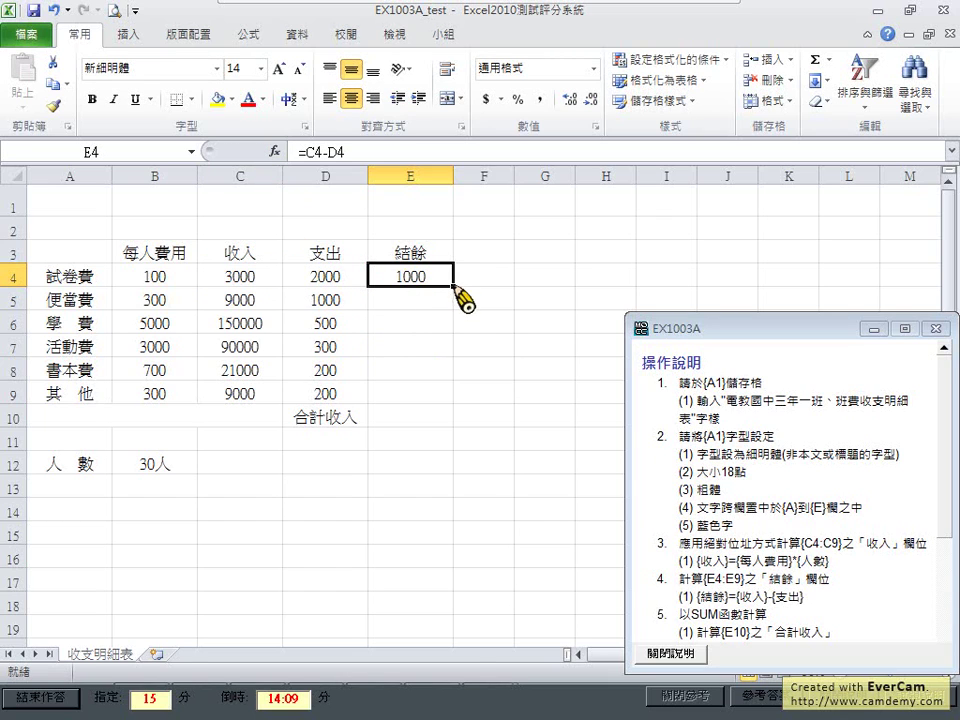
drag(453, 286, 452, 400)
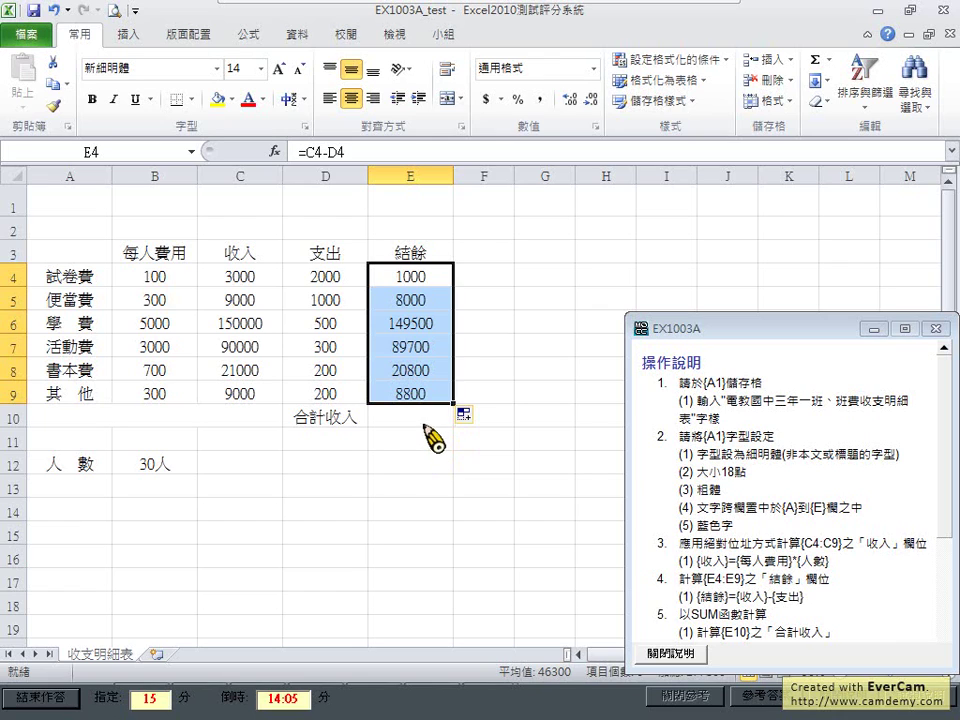
Calculate 合計收入 in cell E10 with =SUM(E4:E9)
click(425, 420)
text(=)
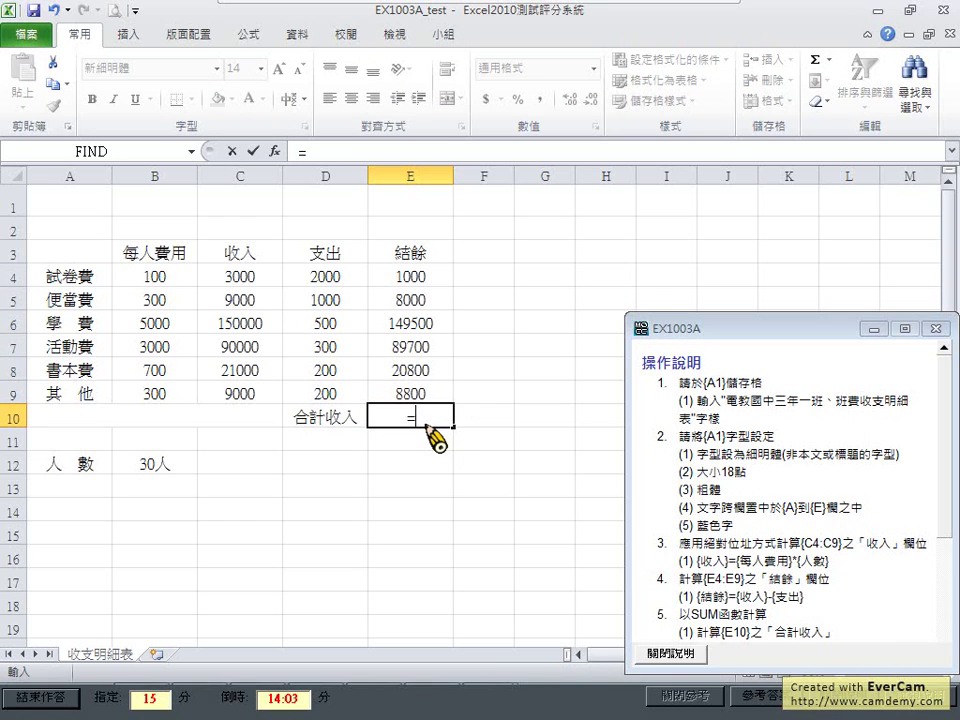
click(824, 62)
click(828, 60)
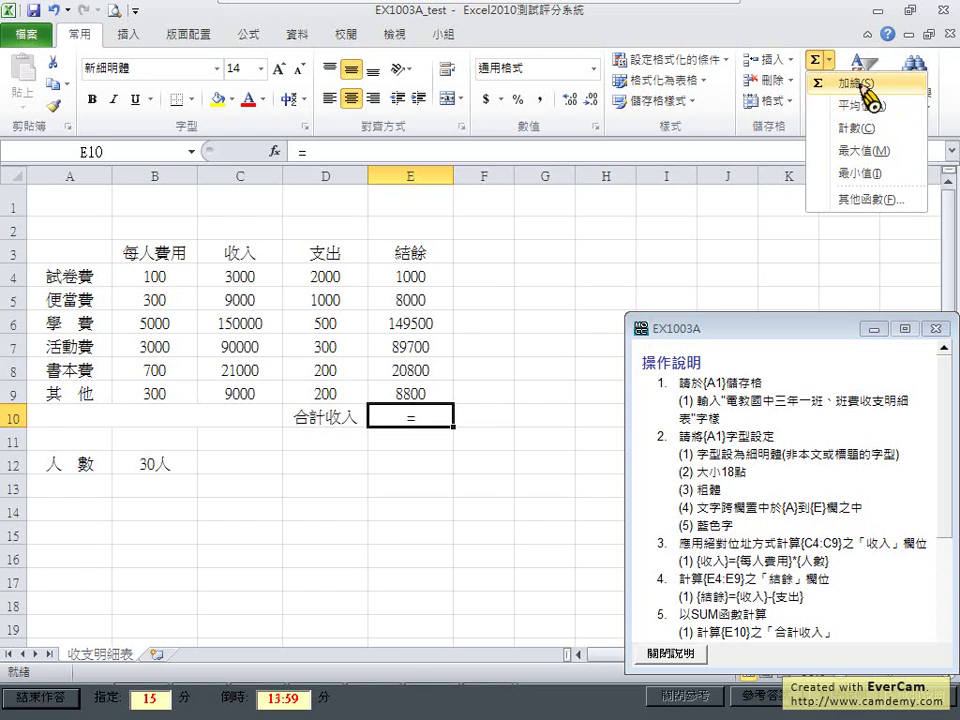
click(852, 54)
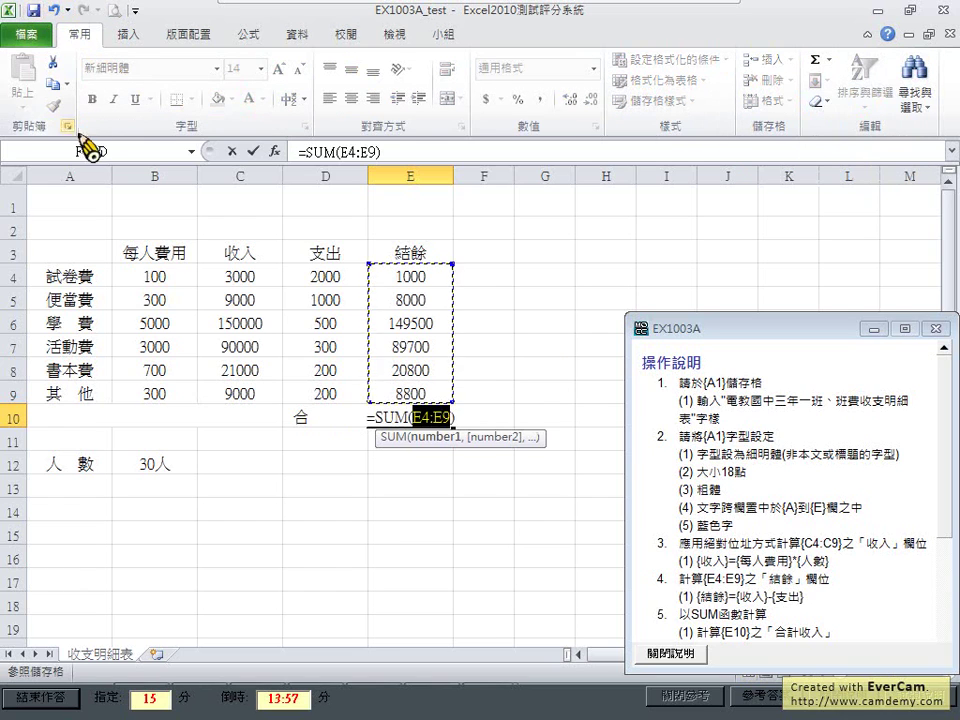
click(253, 151)
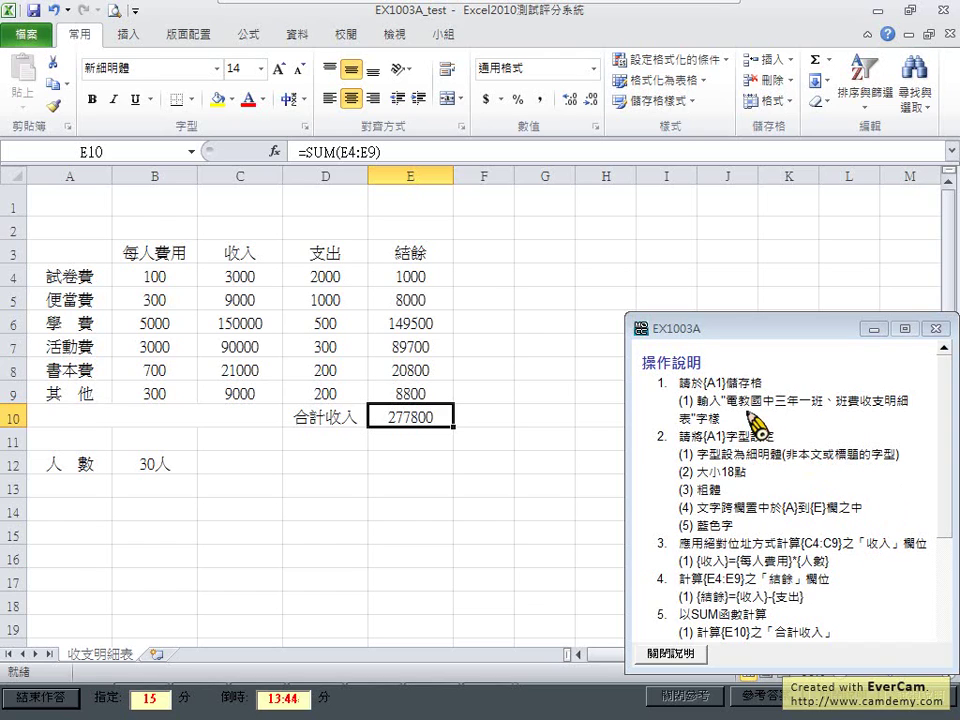
Copy the title text 電教國中三年一班、班費收支明細表 from the instructions and paste it into cell A1
drag(740, 402, 700, 422)
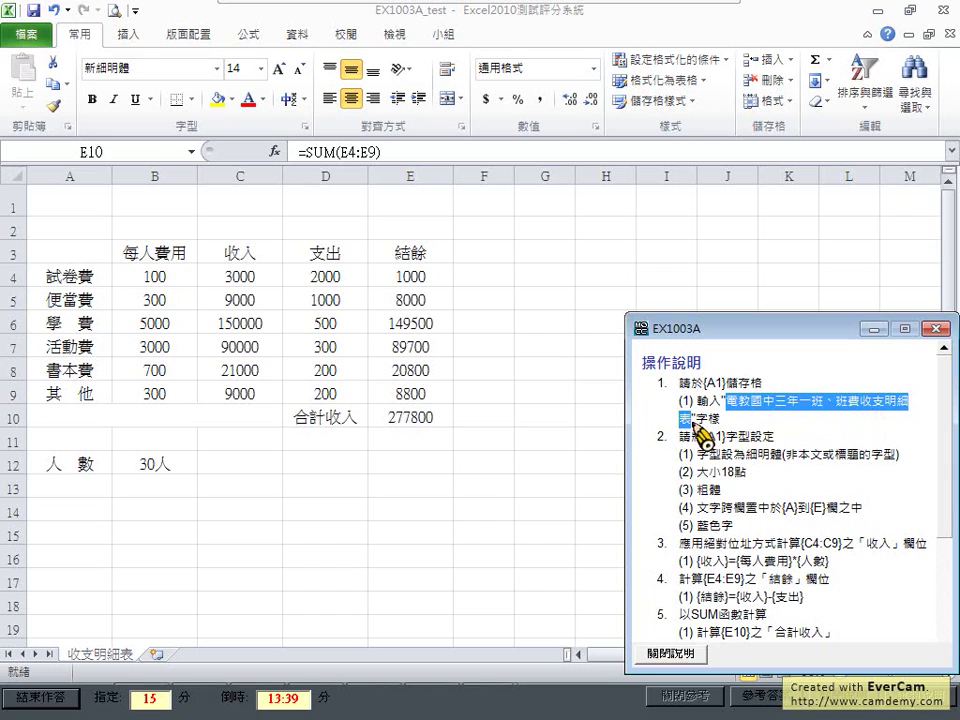
right_click(788, 406)
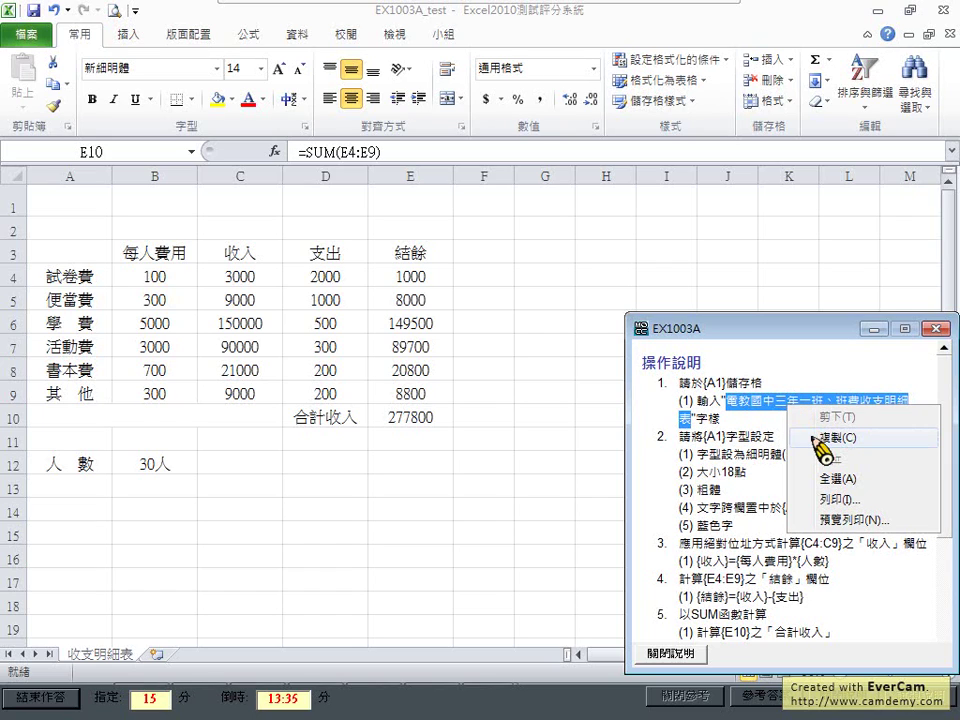
click(815, 438)
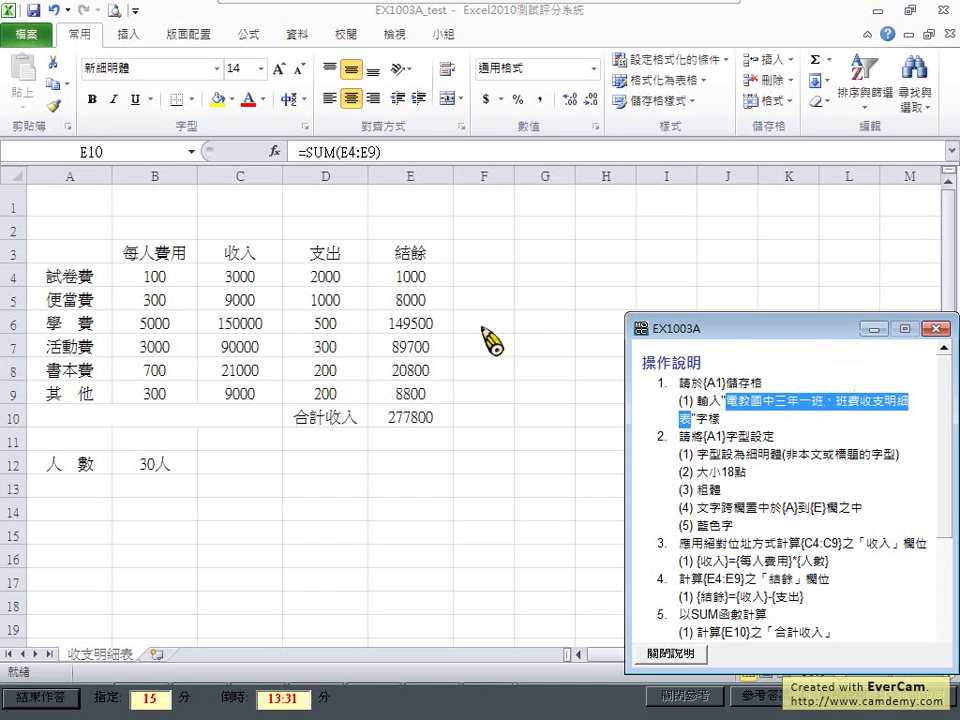
click(64, 210)
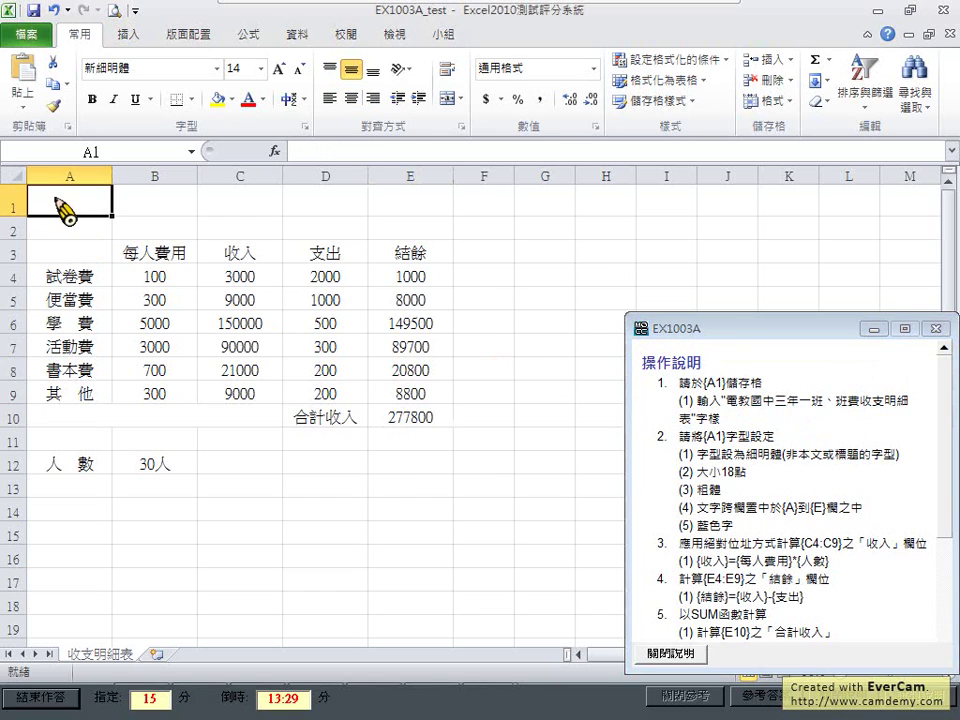
right_click(64, 208)
click(124, 281)
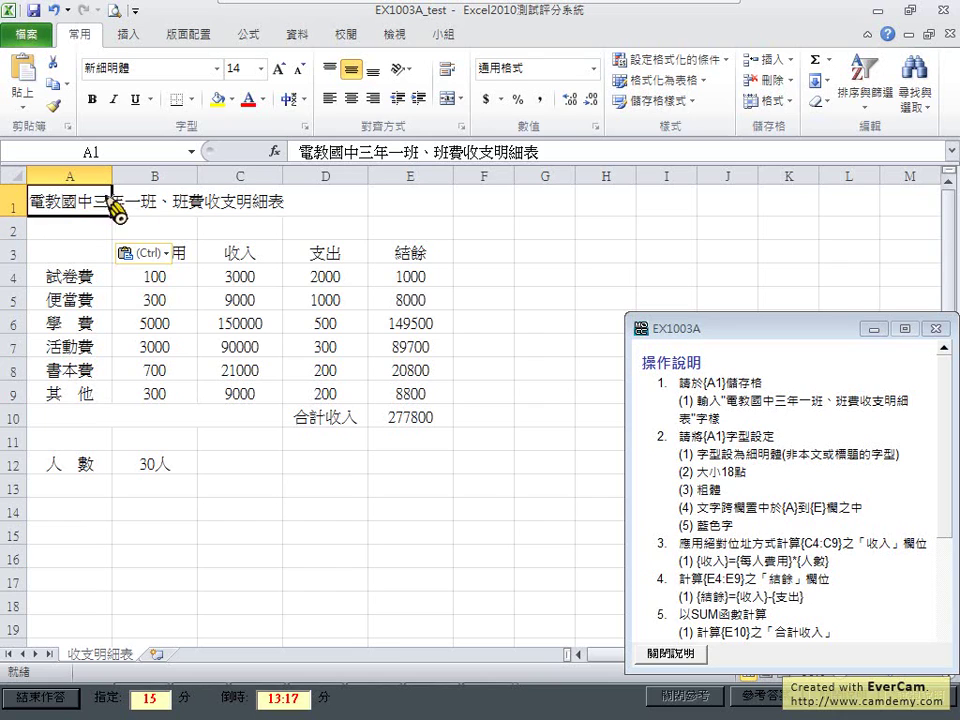
Set the A1 title's font to 新細明體 and its size to 18
click(305, 126)
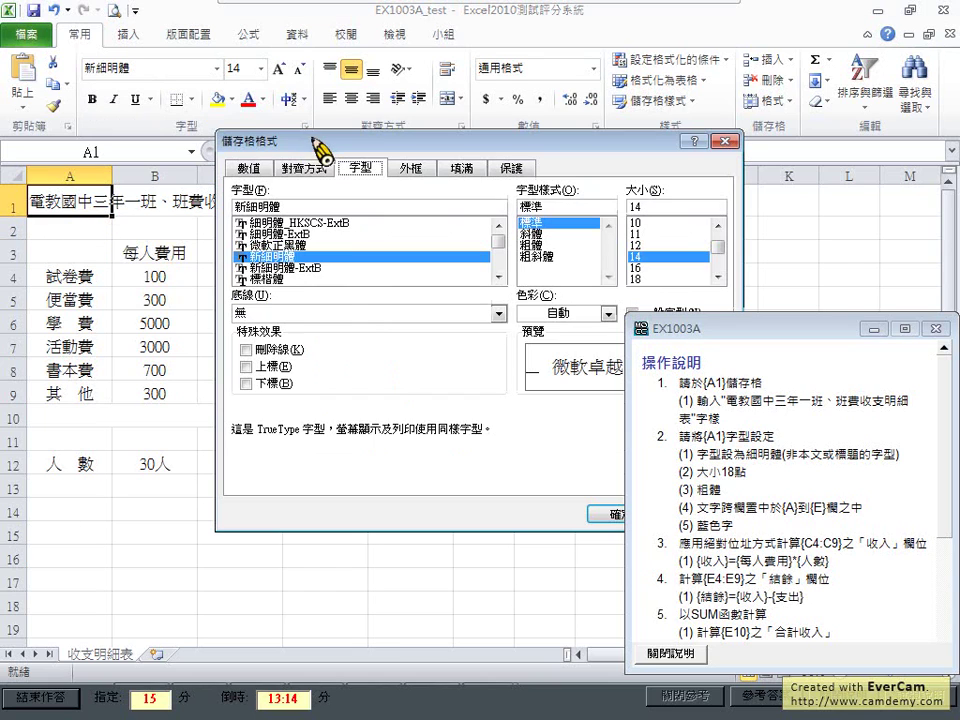
click(383, 262)
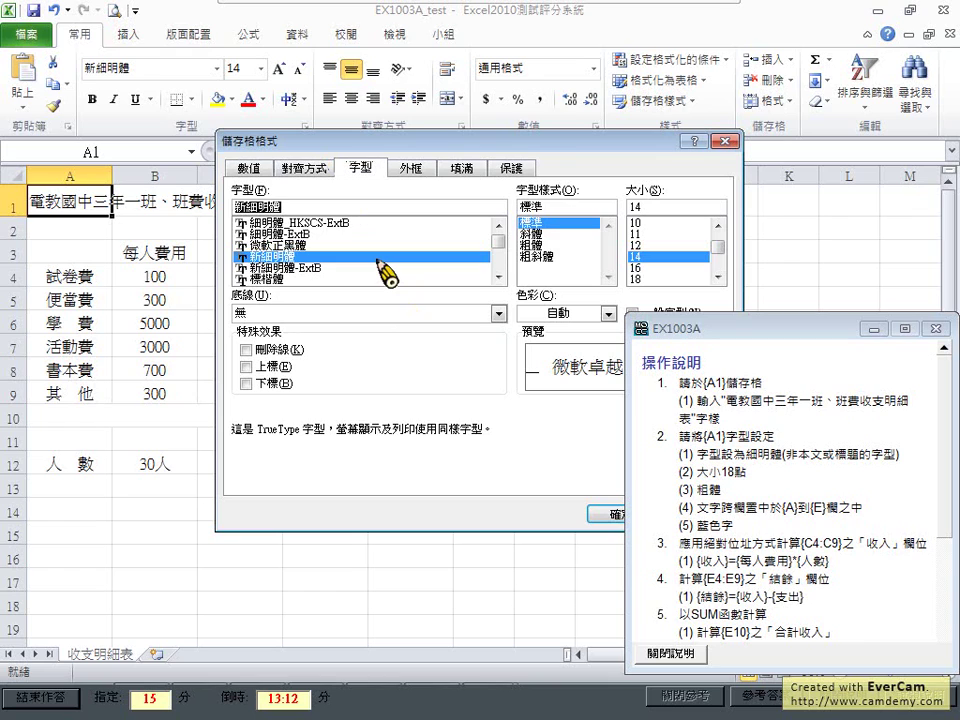
click(606, 514)
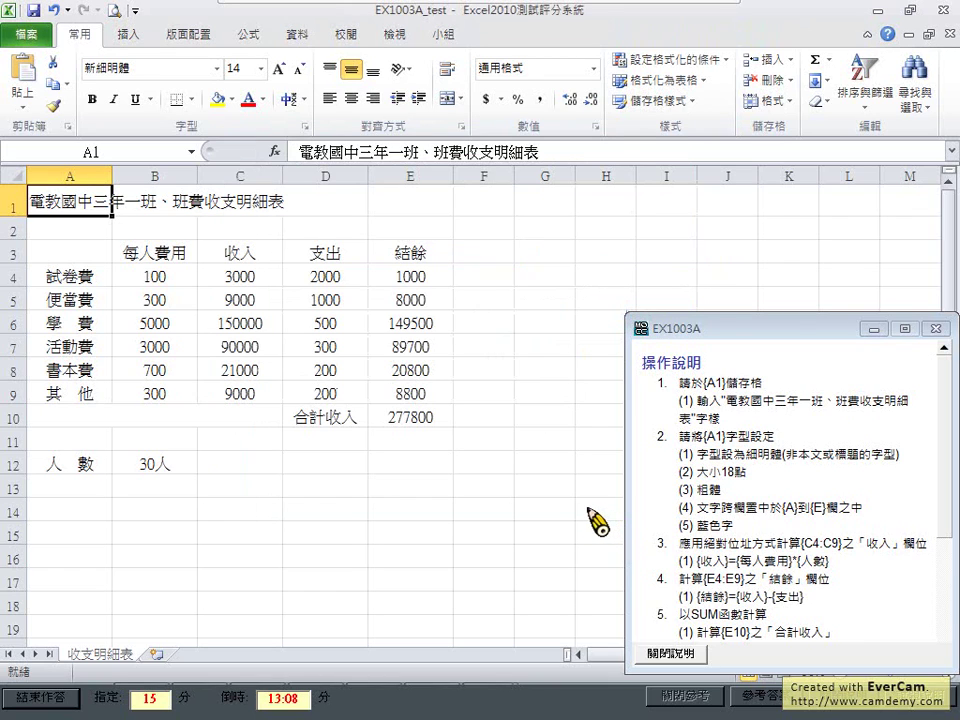
click(261, 68)
click(238, 242)
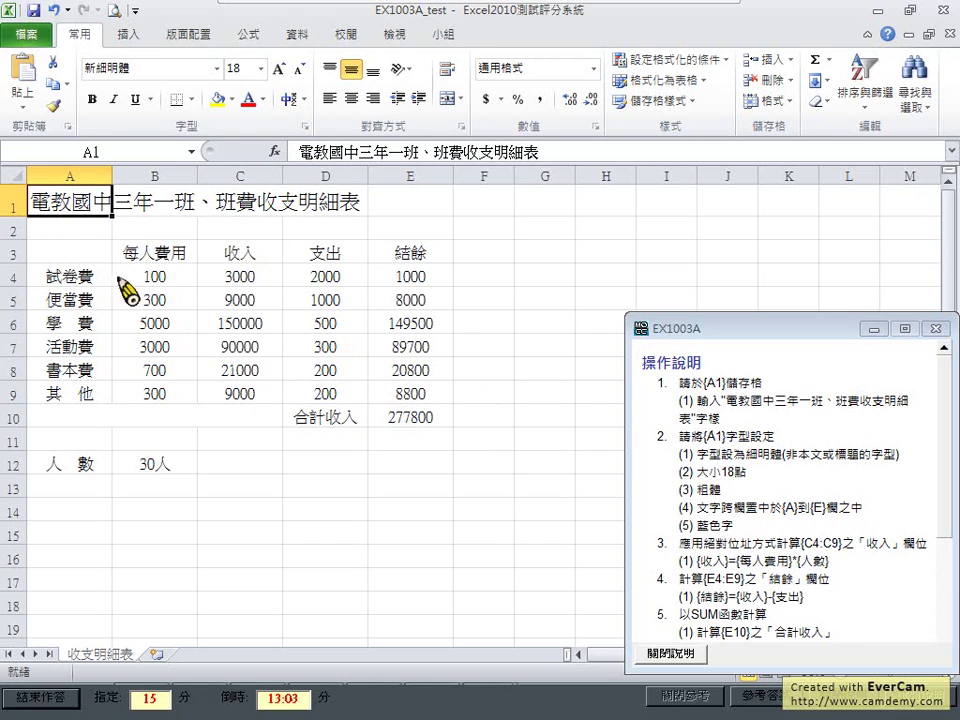
Merge and center the title across A1:E1 and set its font color to standard blue
drag(143, 210, 414, 206)
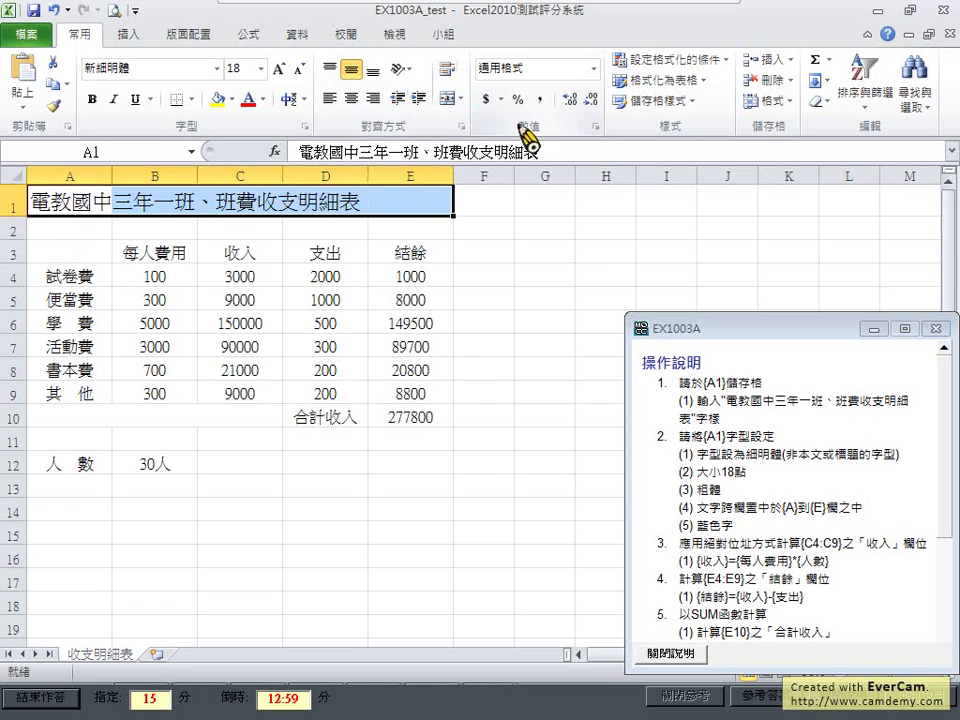
click(450, 99)
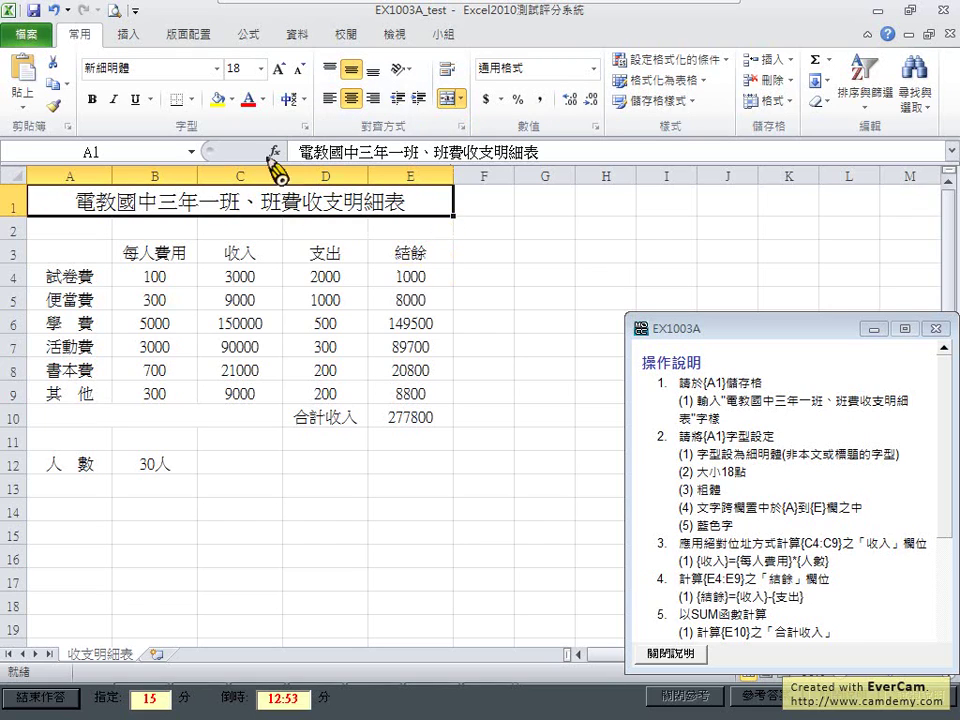
click(265, 100)
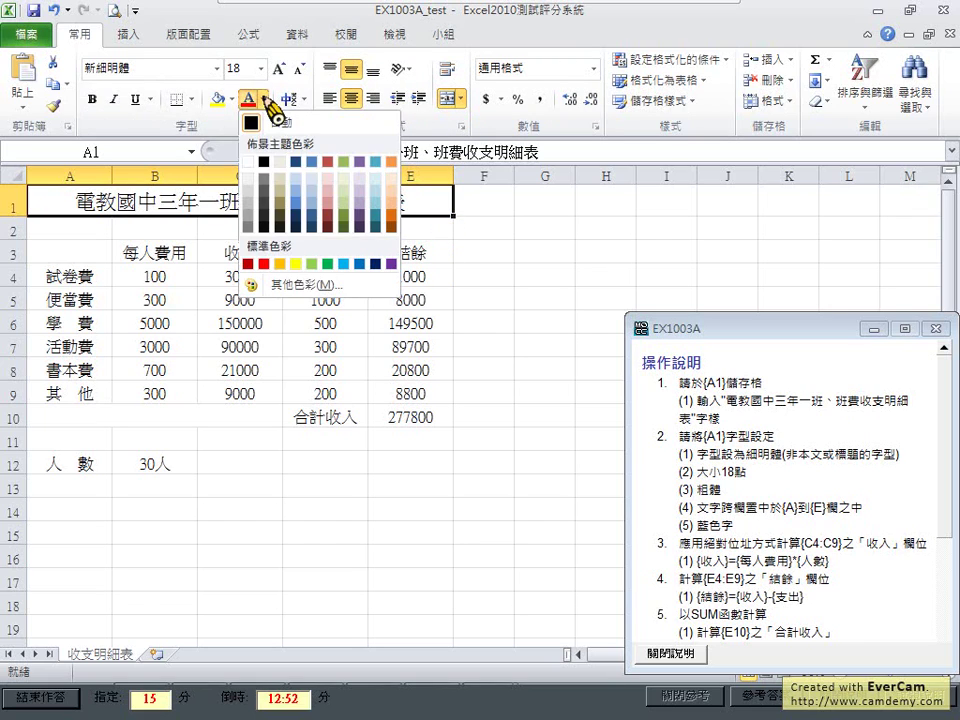
click(359, 264)
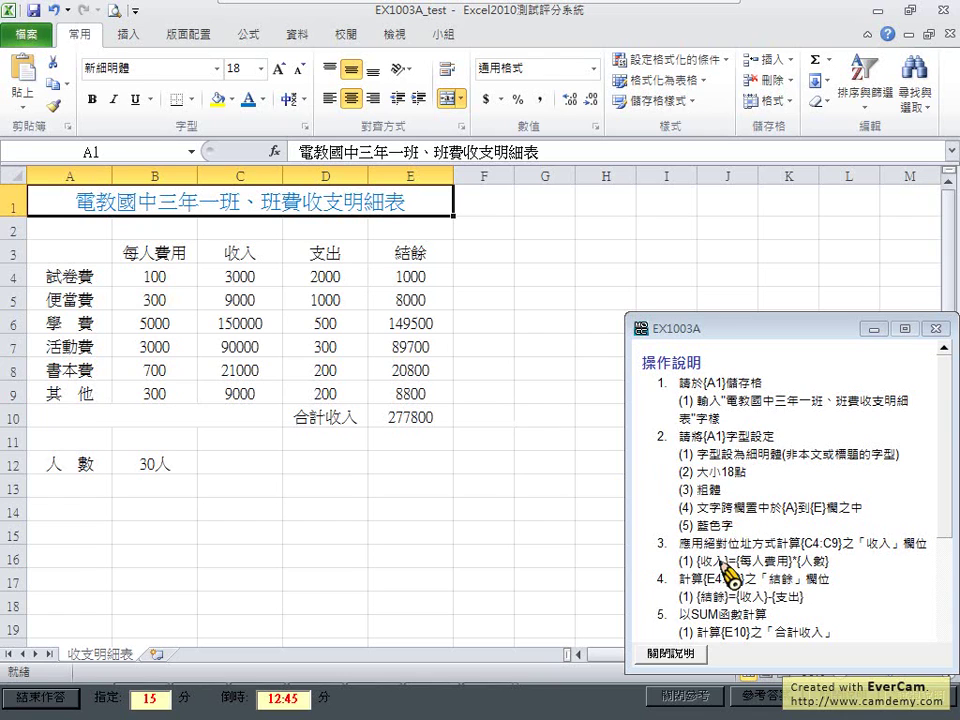
Set a double-line outline border around the range A3:E10, following item 6 of the instructions
scroll(785, 572, down, 2)
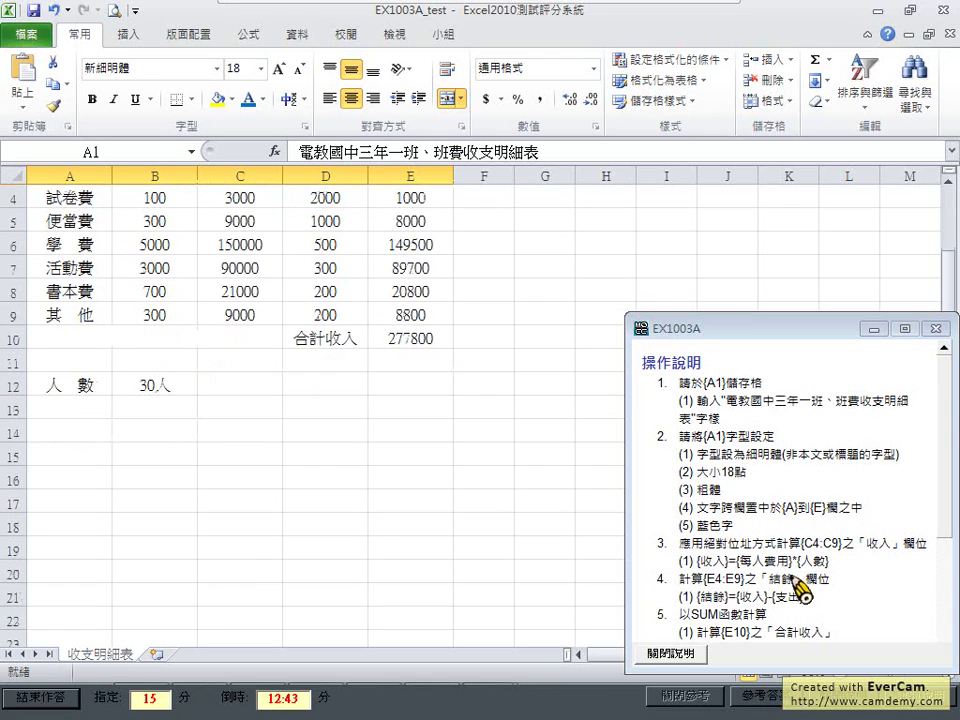
scroll(785, 575, down, 1)
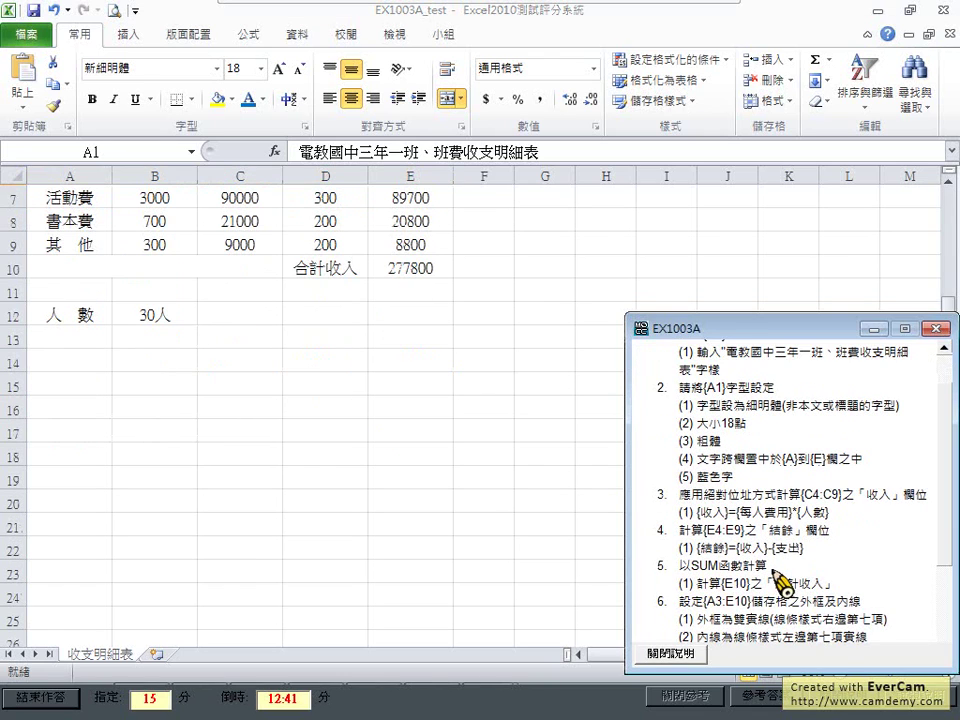
scroll(778, 573, down, 1)
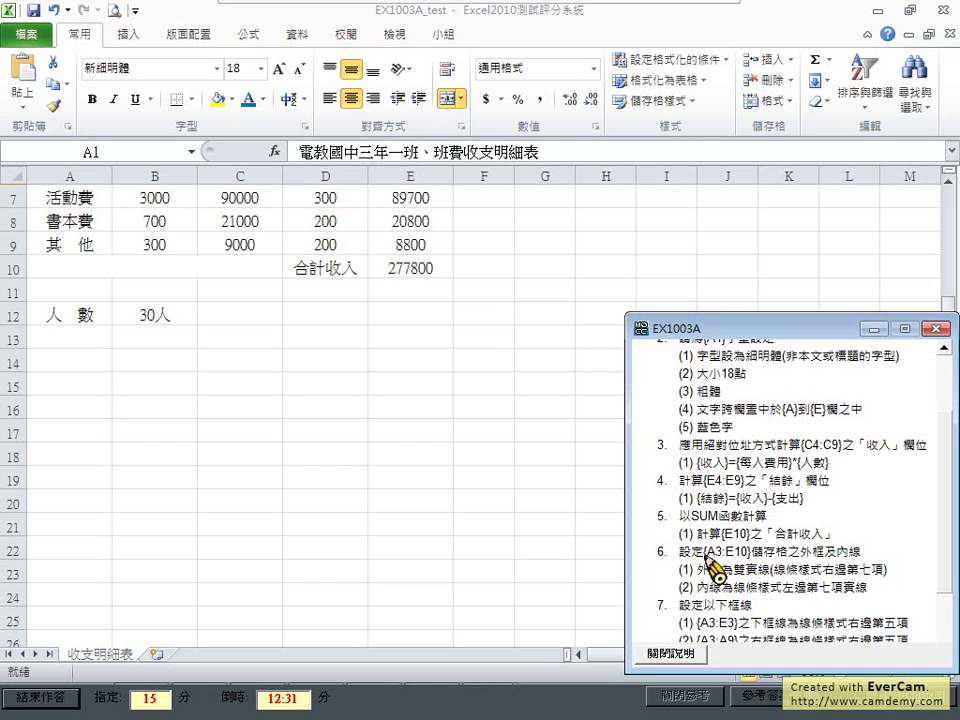
drag(705, 553, 750, 553)
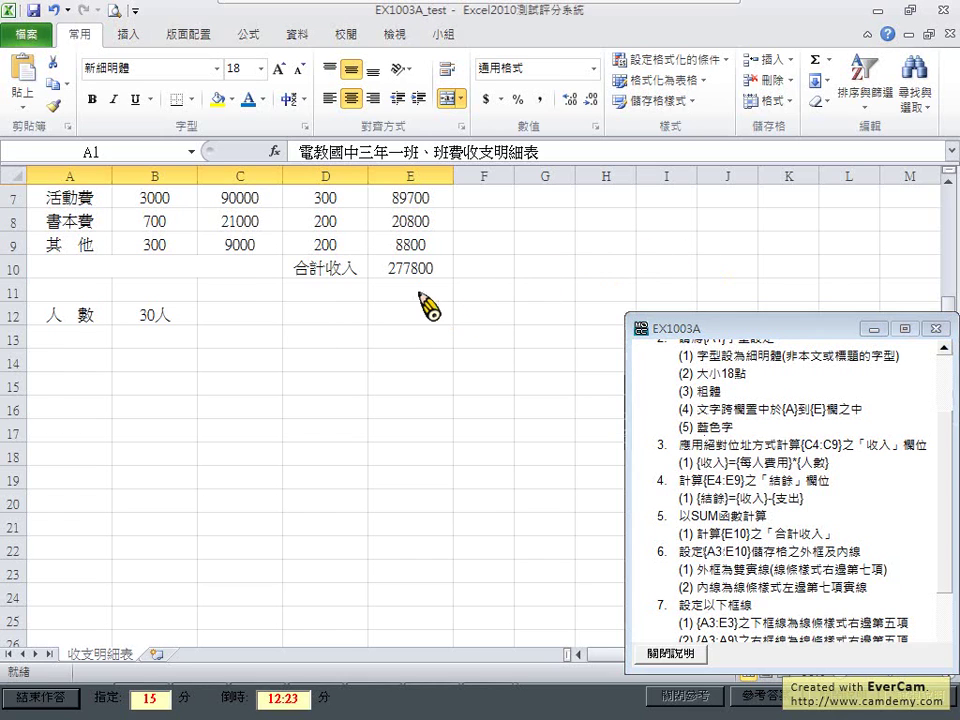
scroll(430, 306, up, 2)
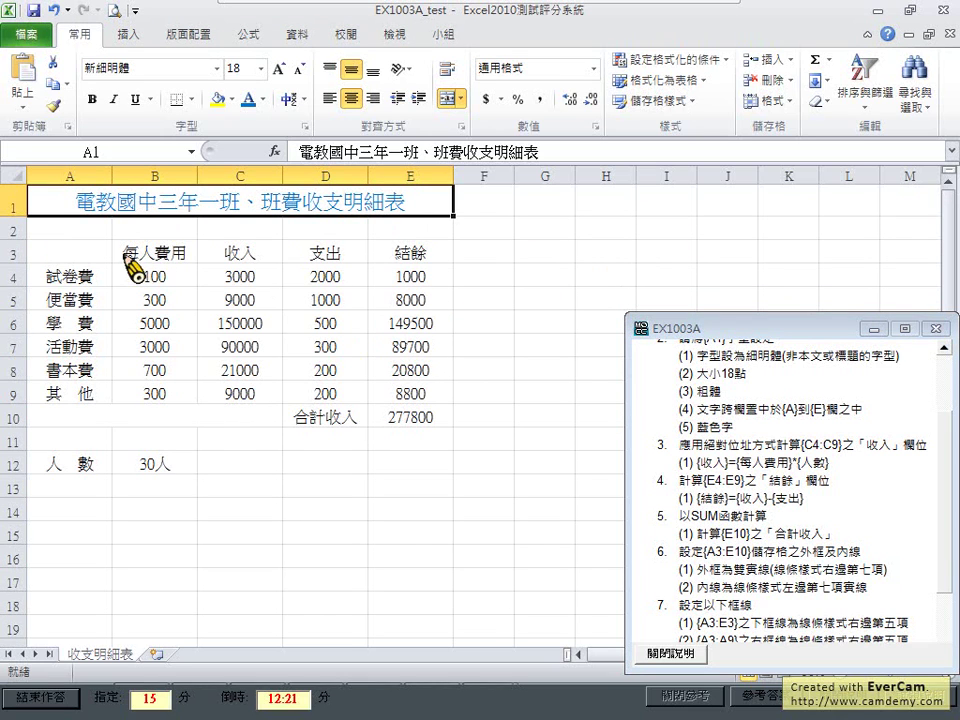
drag(107, 258, 418, 430)
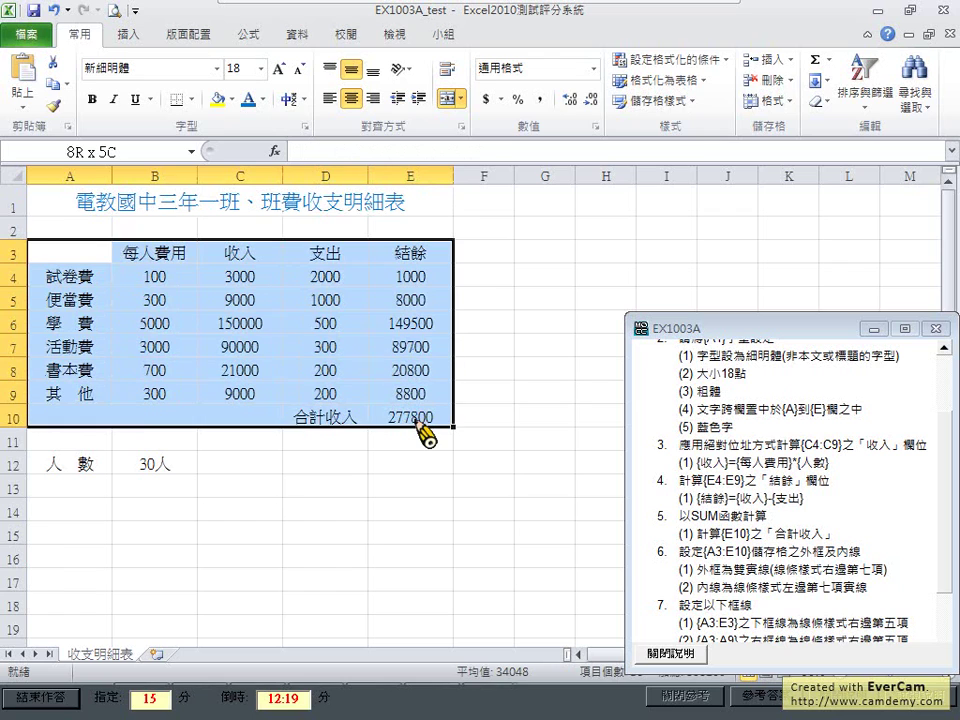
right_click(397, 406)
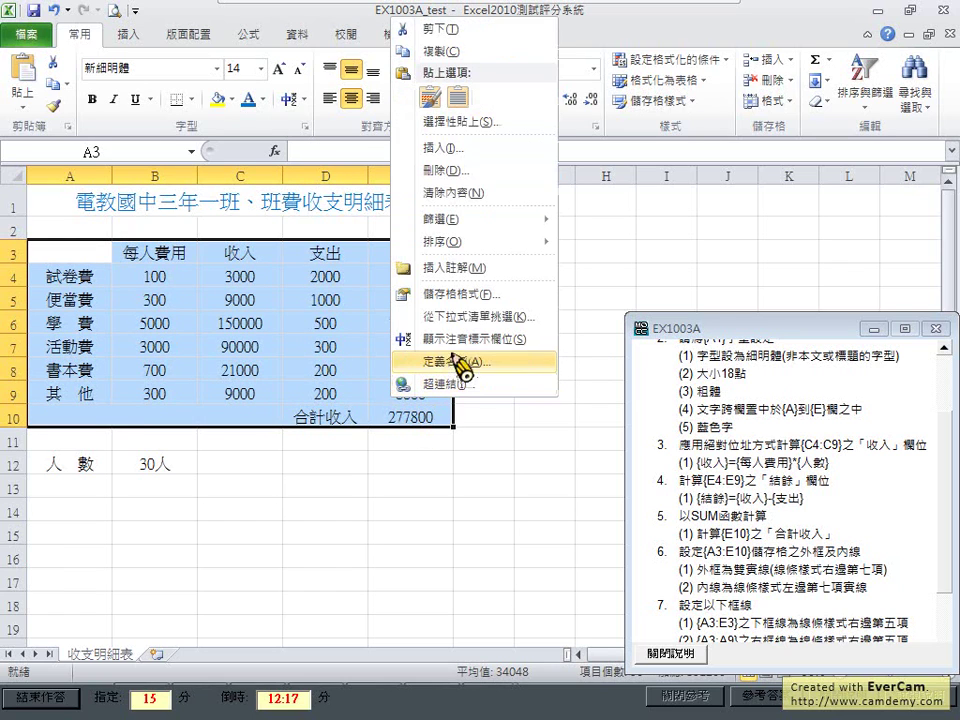
click(472, 295)
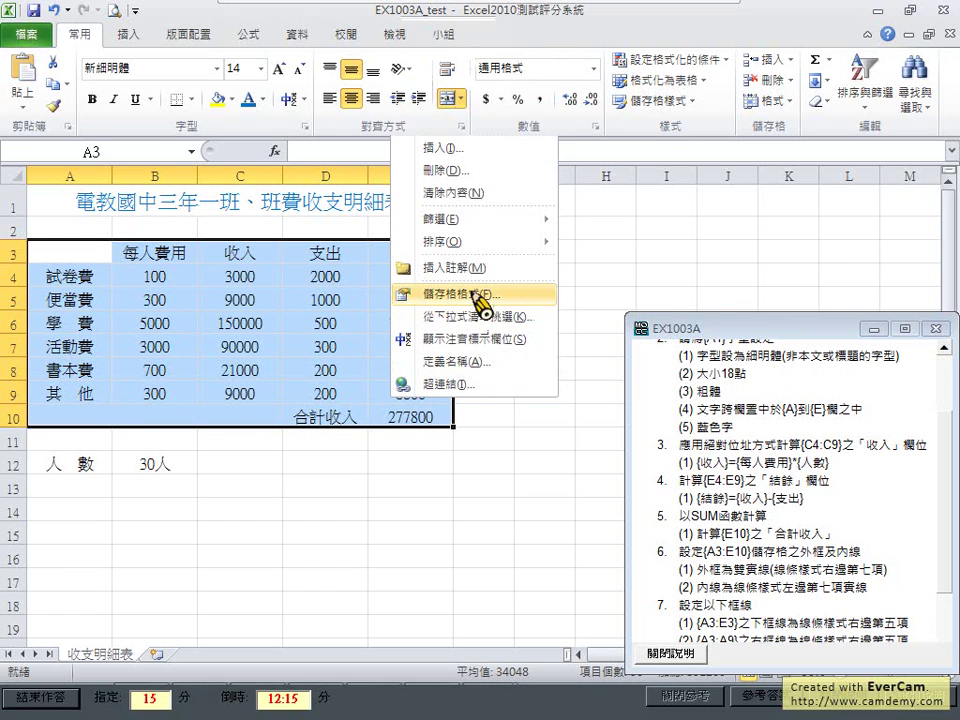
click(406, 122)
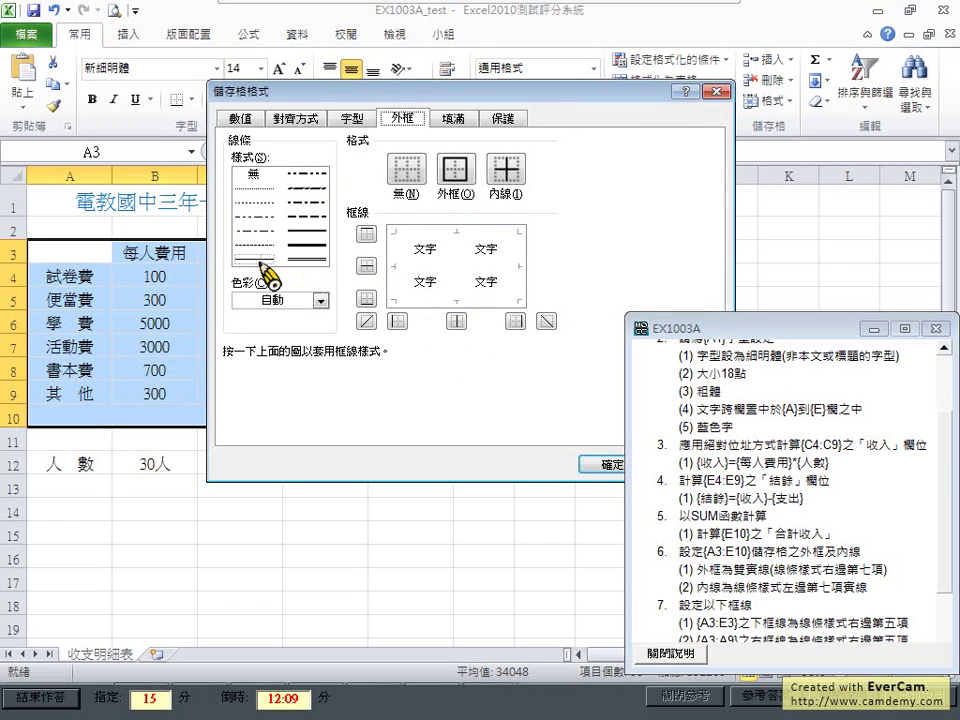
click(298, 260)
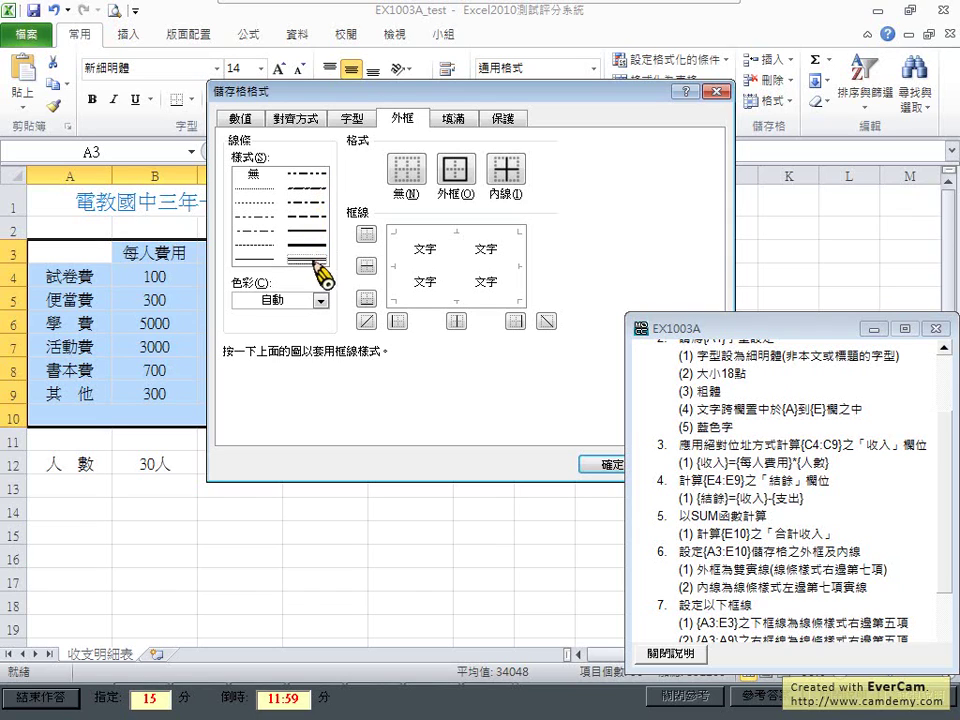
click(458, 174)
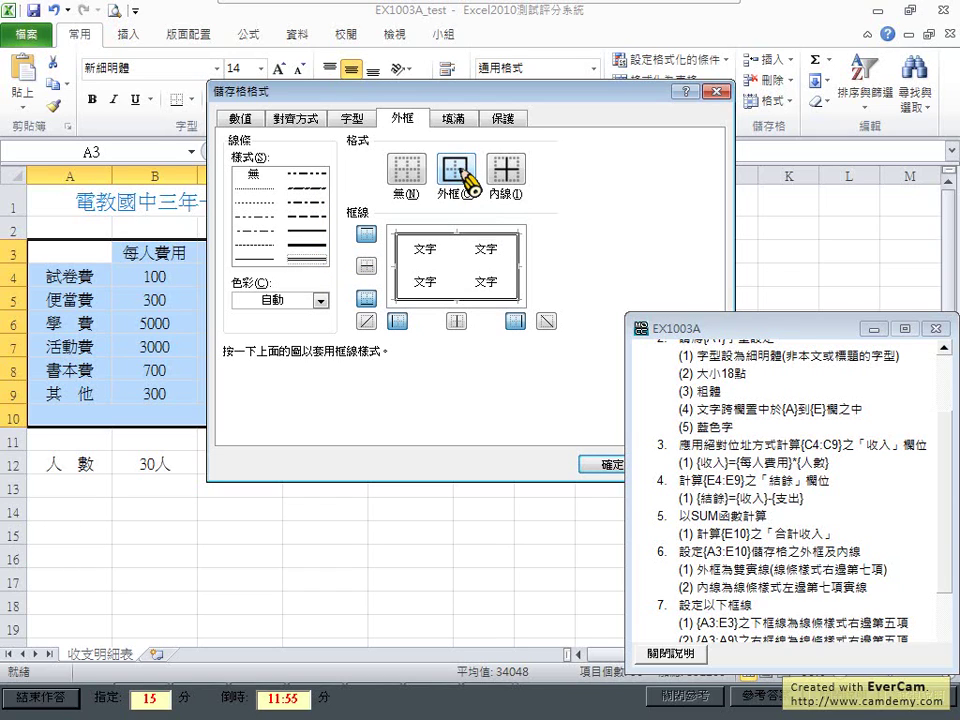
Set the inside borders of A3:E10 to the thin solid line and apply the border settings
click(506, 172)
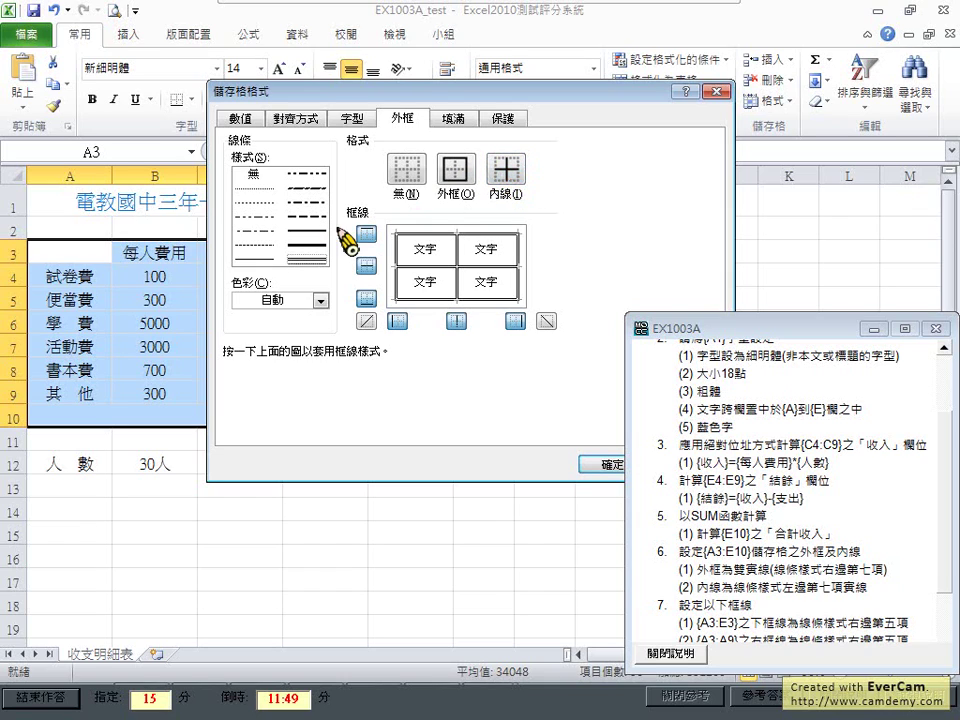
click(258, 258)
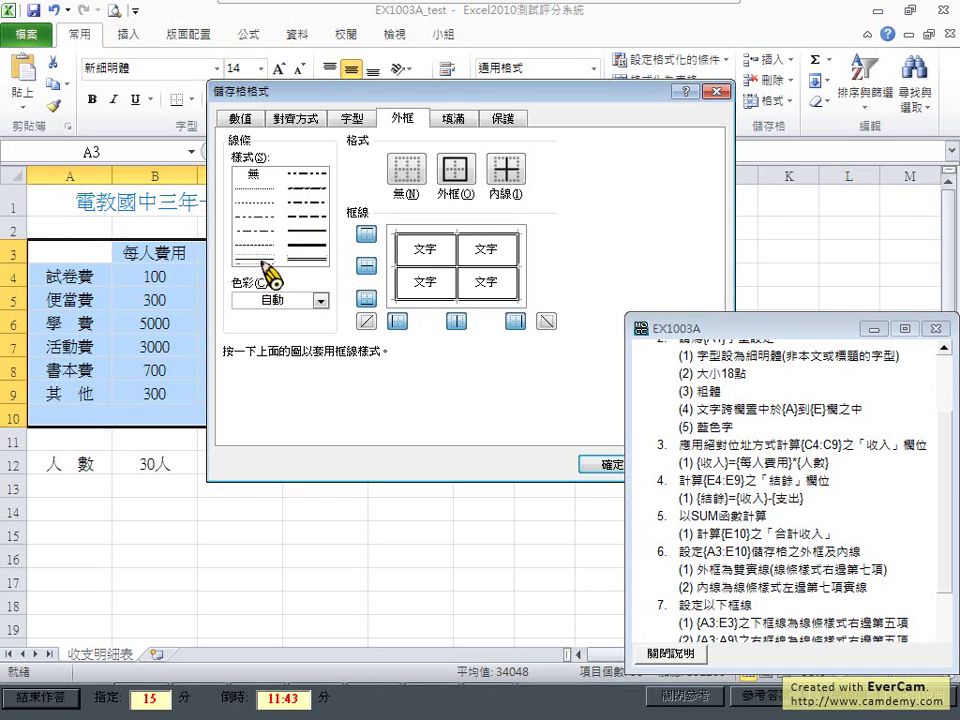
click(506, 175)
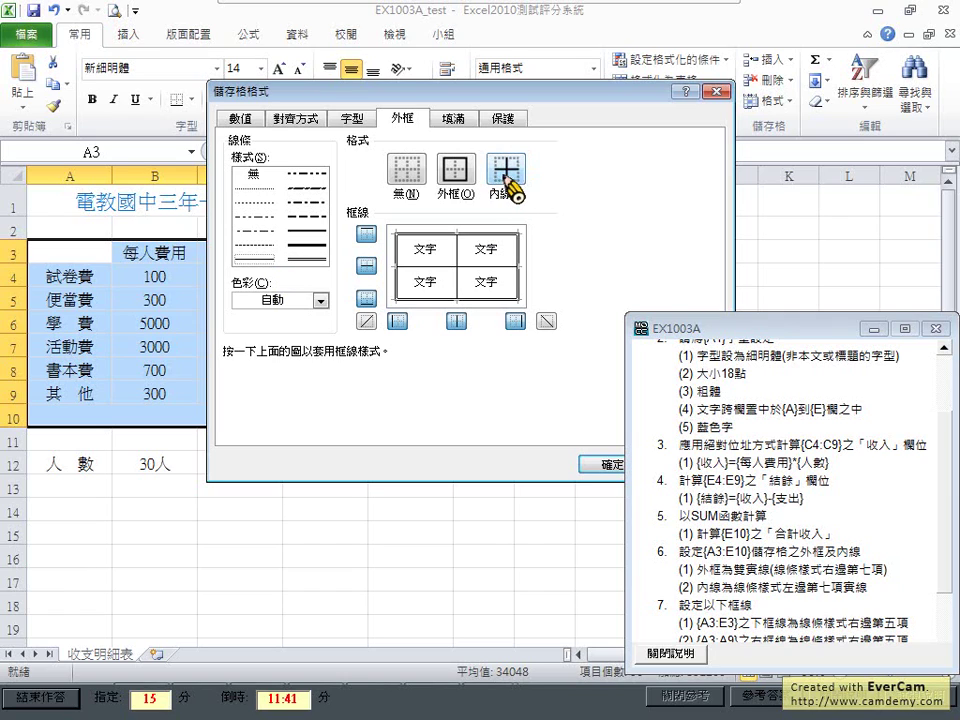
click(605, 467)
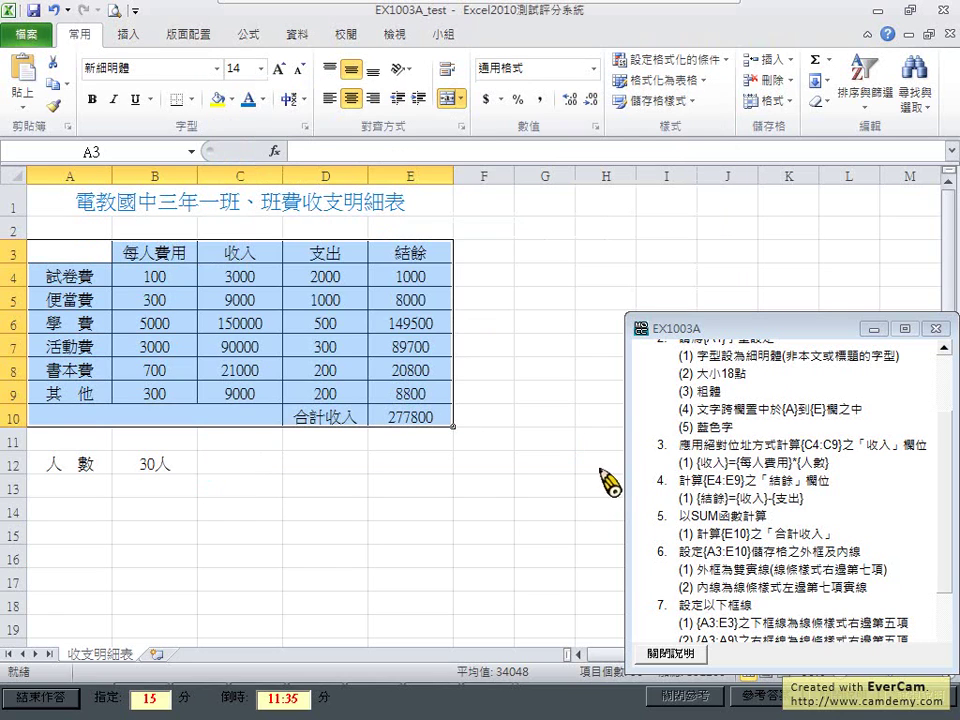
click(257, 370)
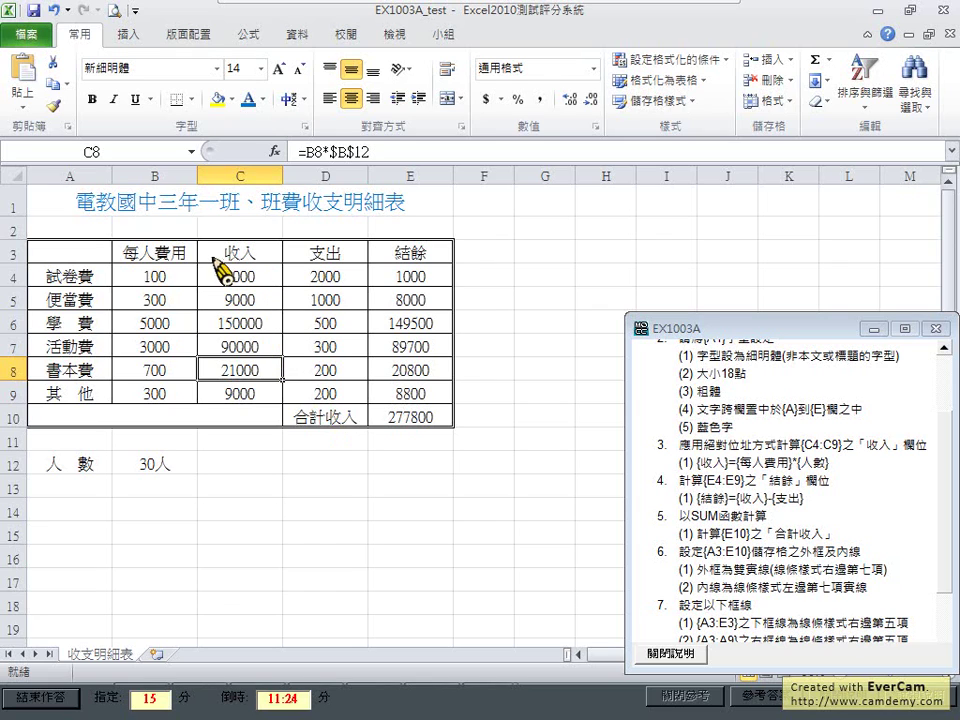
Apply a double-line outline border to the header row A3:E3
drag(34, 256, 411, 262)
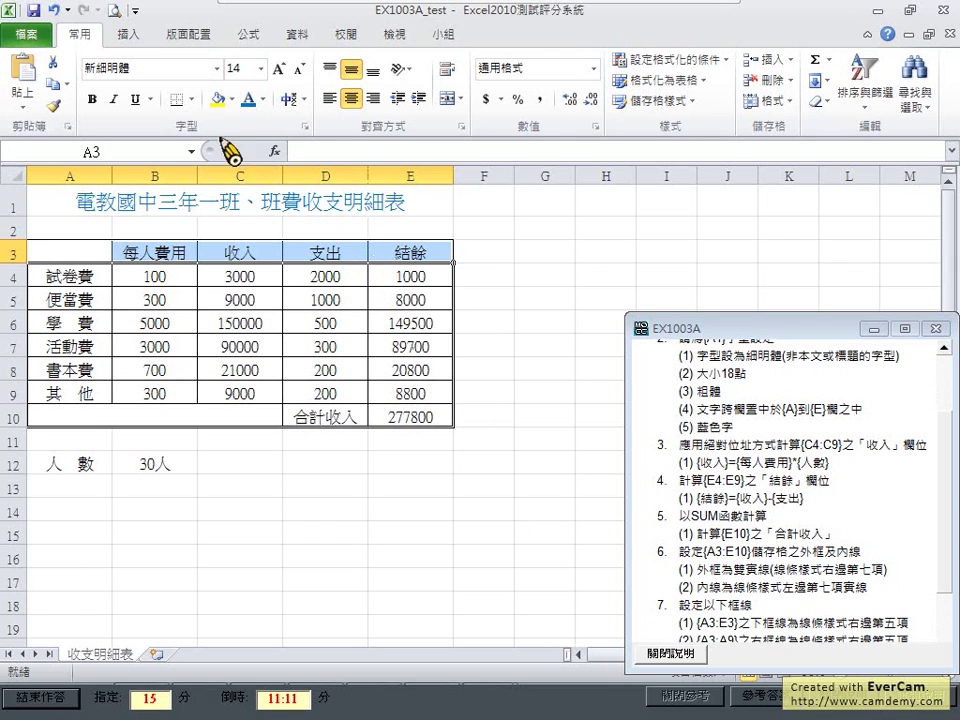
right_click(327, 258)
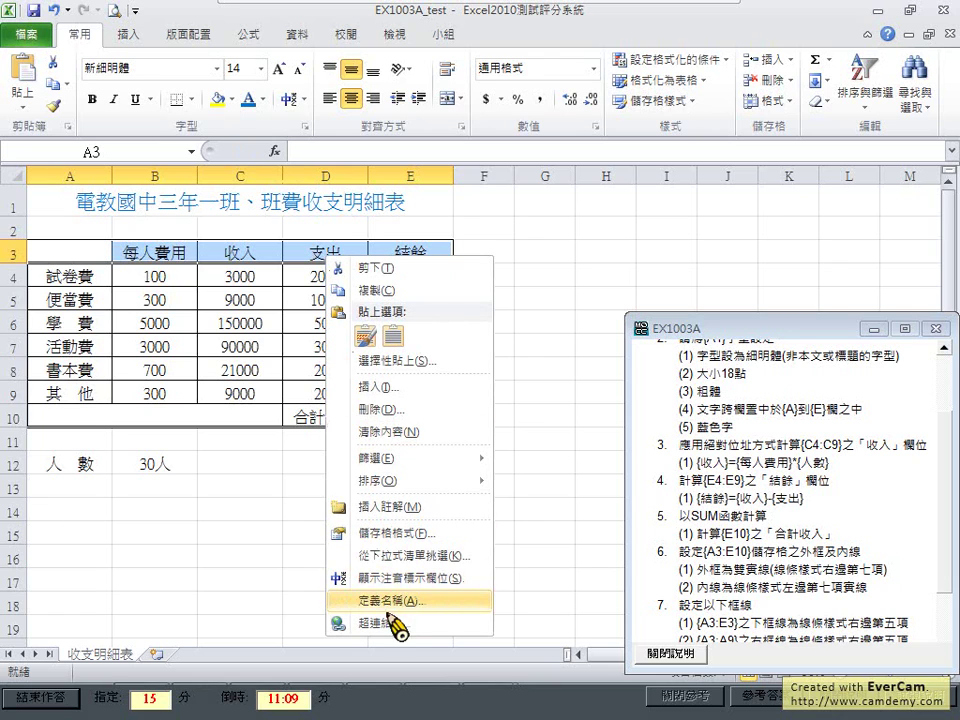
click(408, 534)
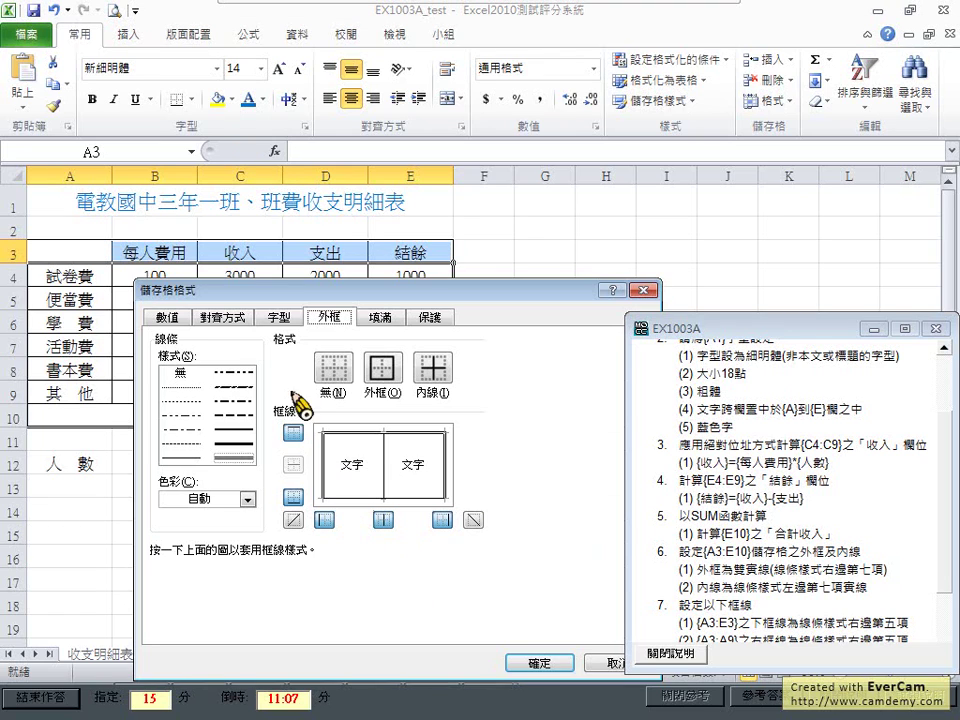
click(388, 382)
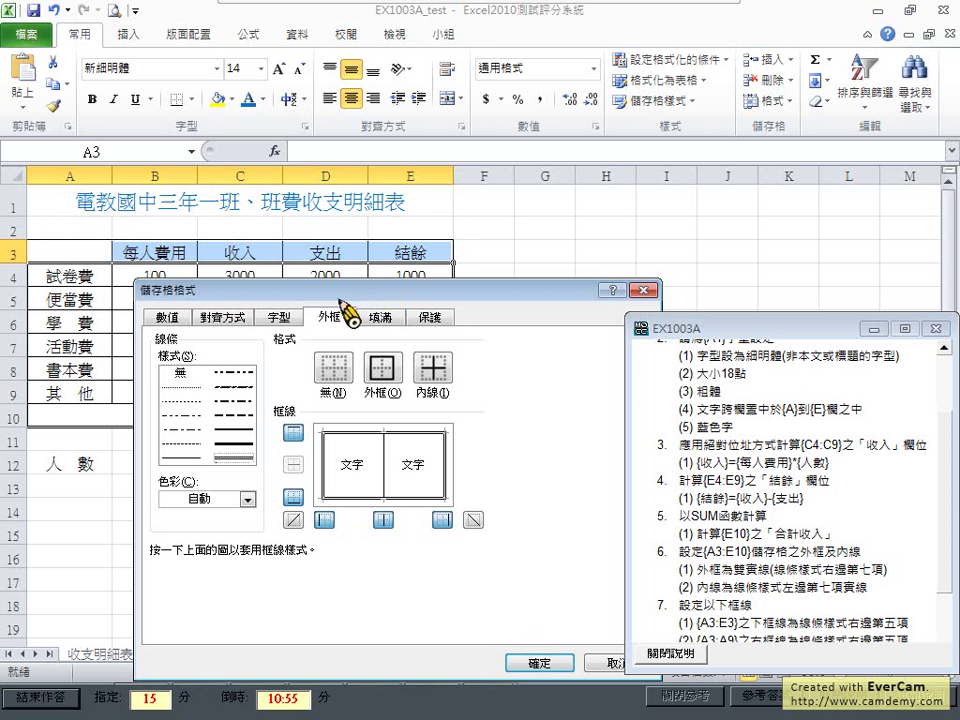
click(530, 663)
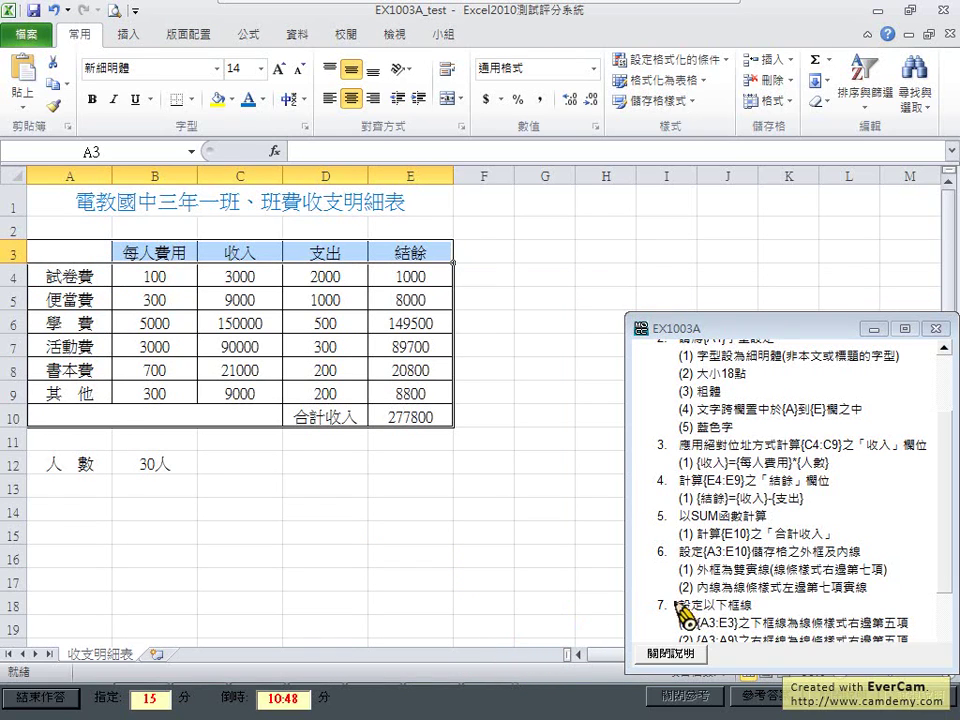
Try to change the border of header row A3:E3 to the medium solid line, following item 7 of the instructions
click(735, 622)
scroll(735, 622, down, 1)
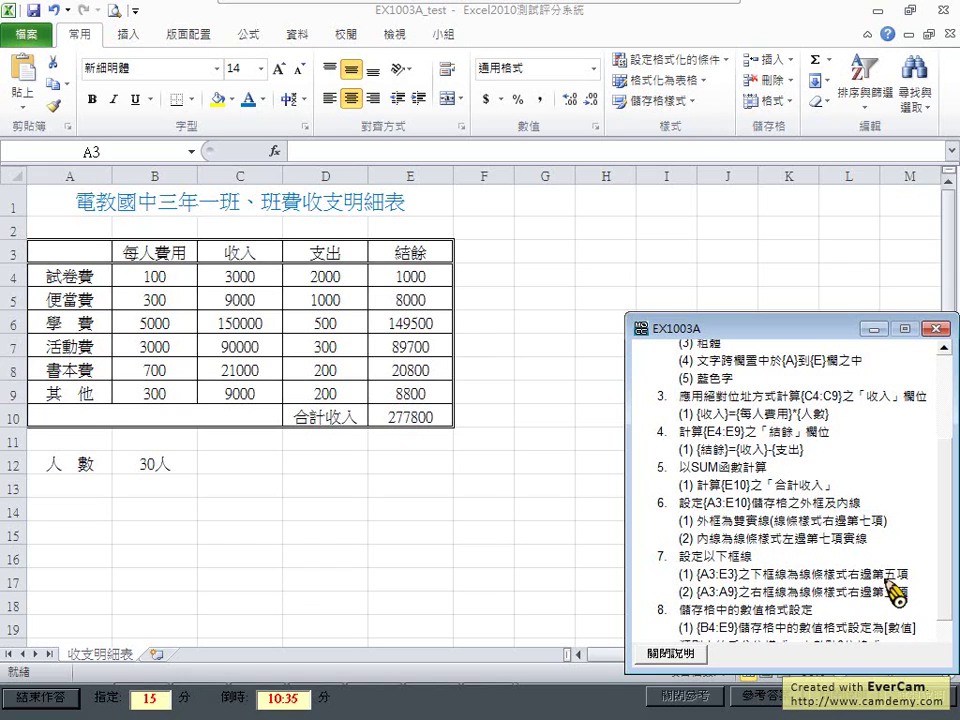
click(60, 258)
key(ctrl+a)
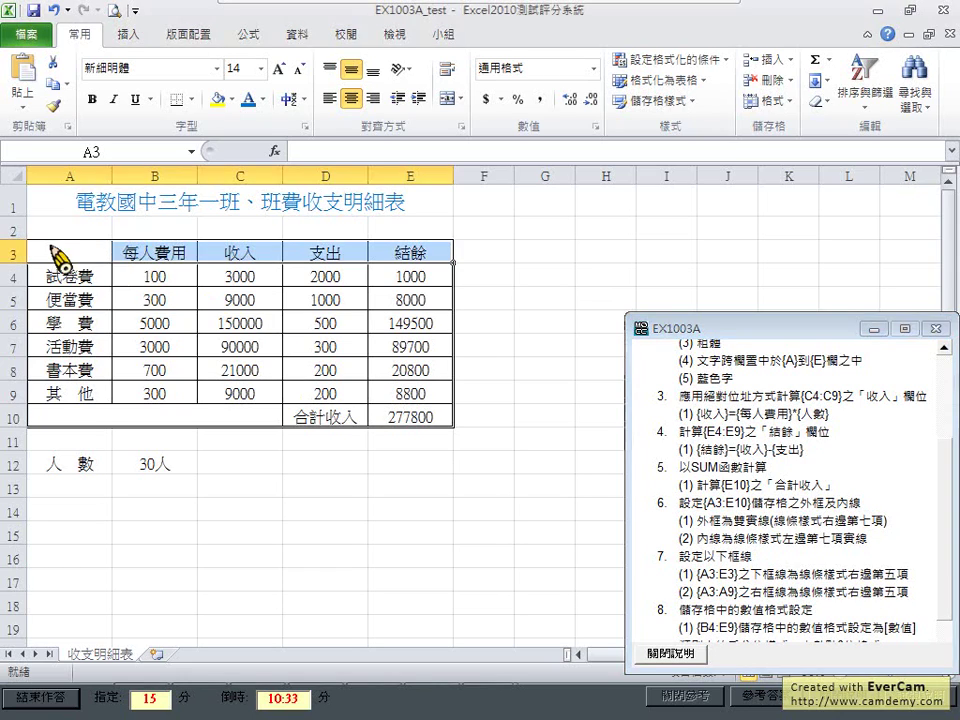
drag(40, 260, 430, 268)
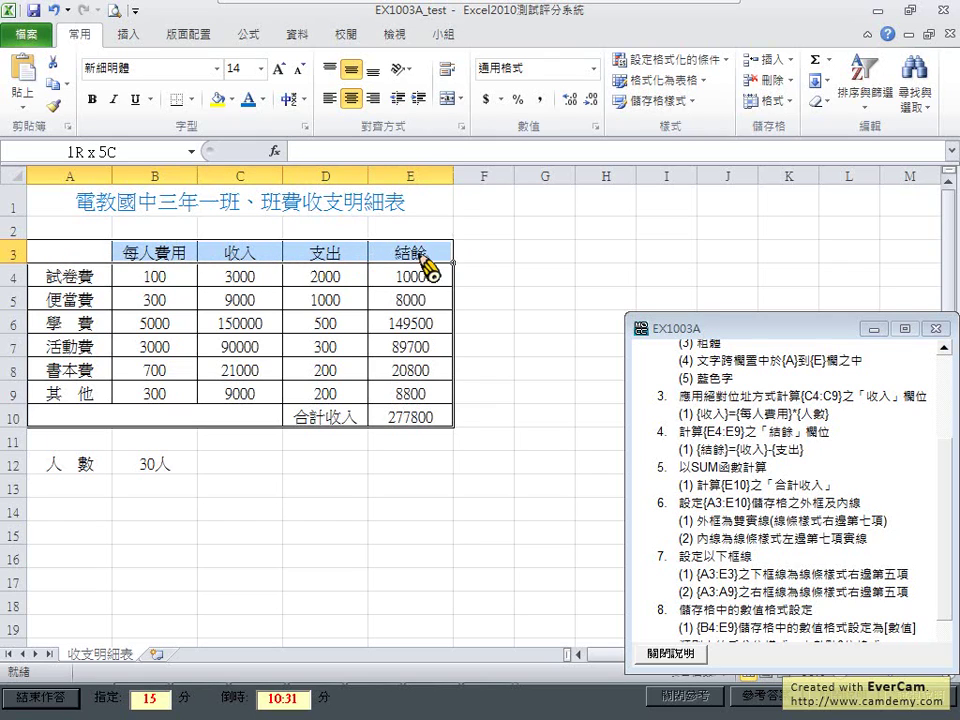
right_click(422, 260)
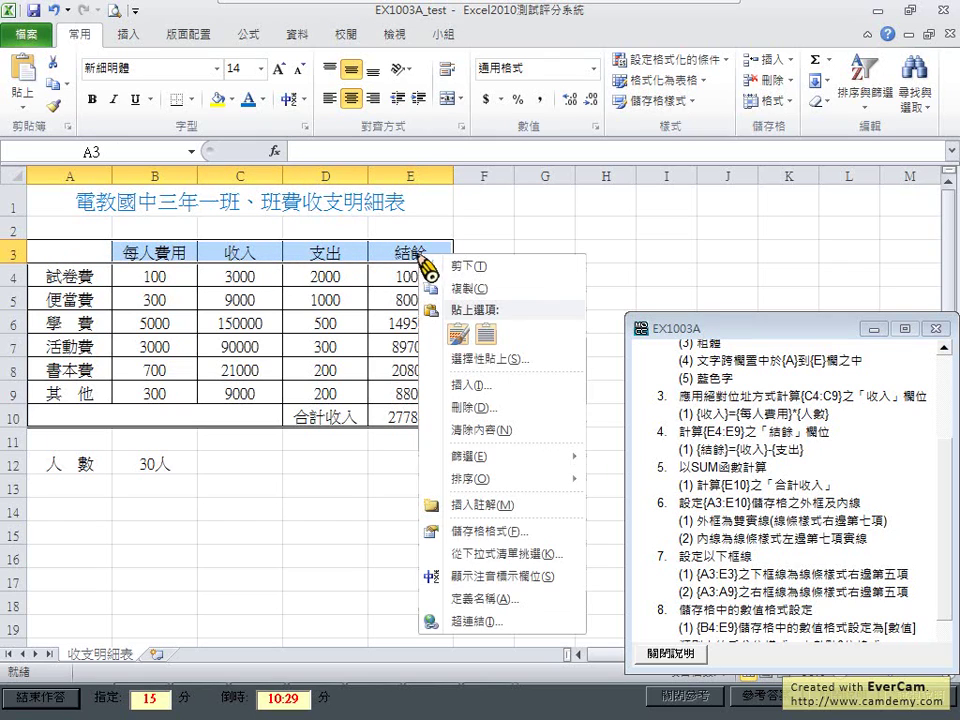
click(515, 532)
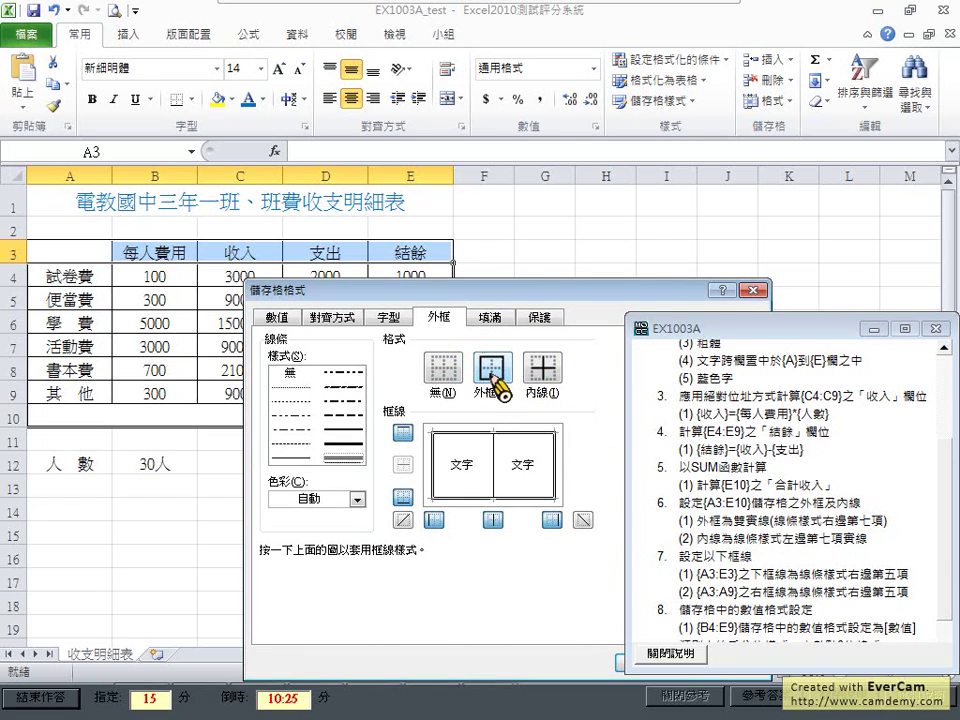
click(343, 430)
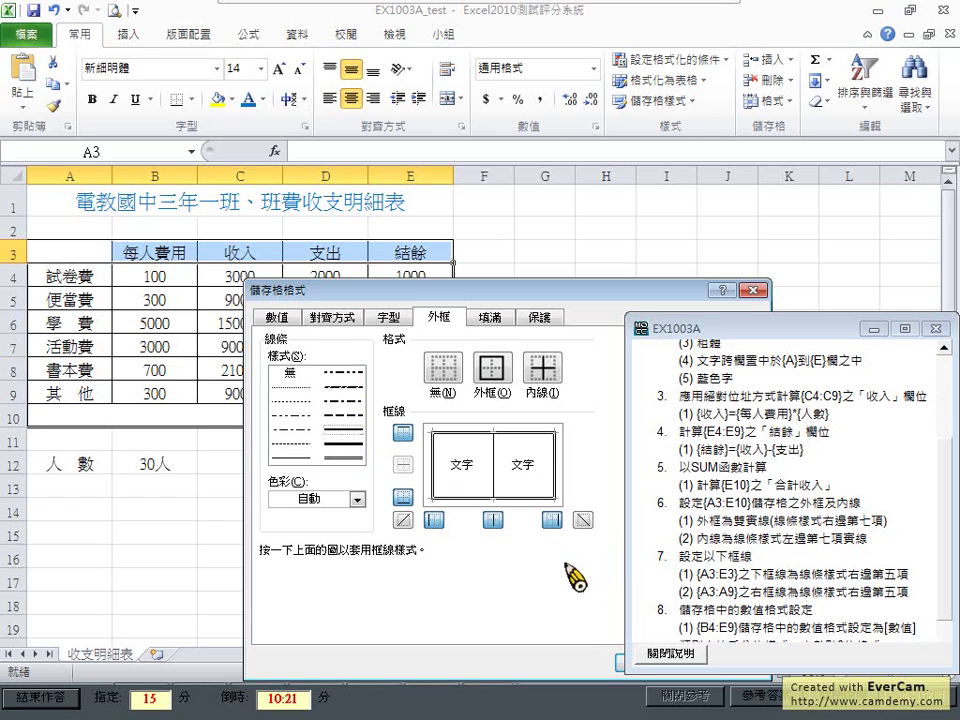
drag(740, 330, 816, 305)
click(655, 663)
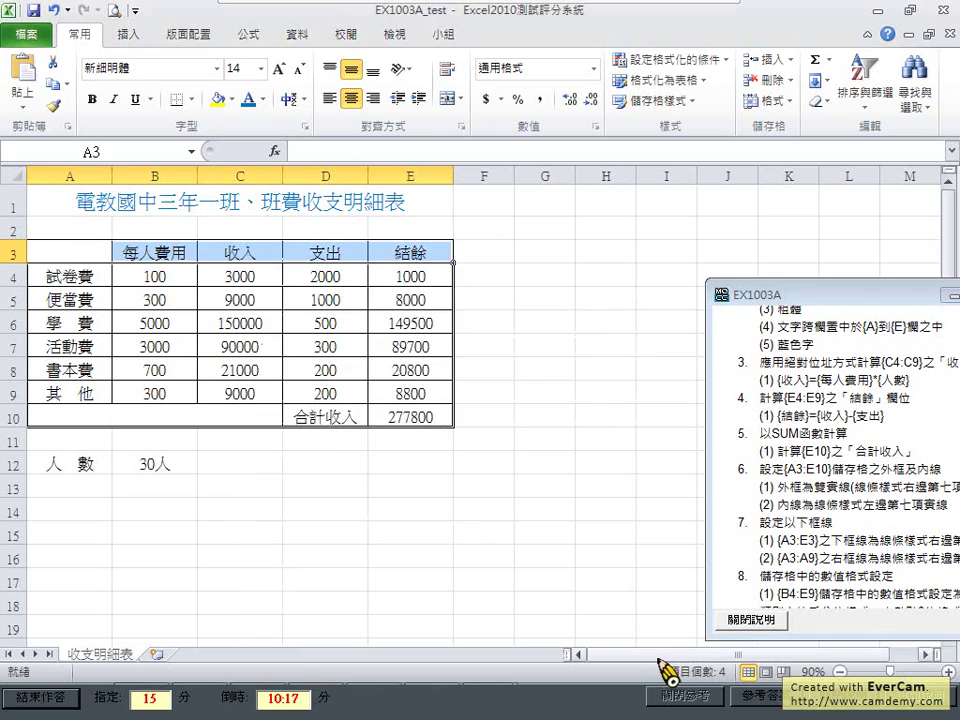
click(358, 300)
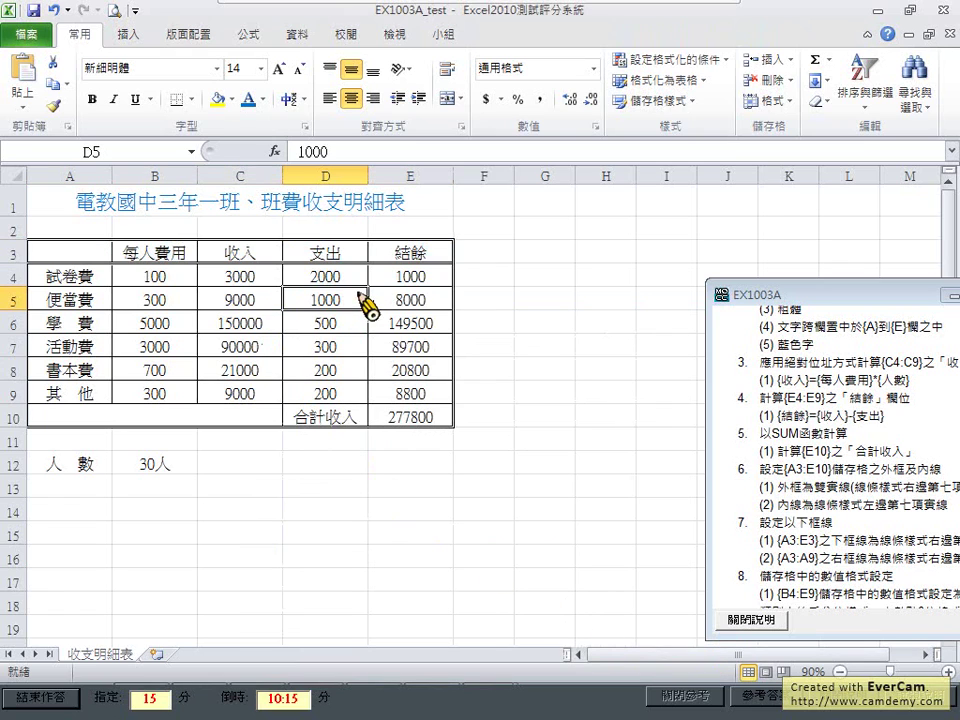
click(335, 252)
drag(50, 253, 420, 258)
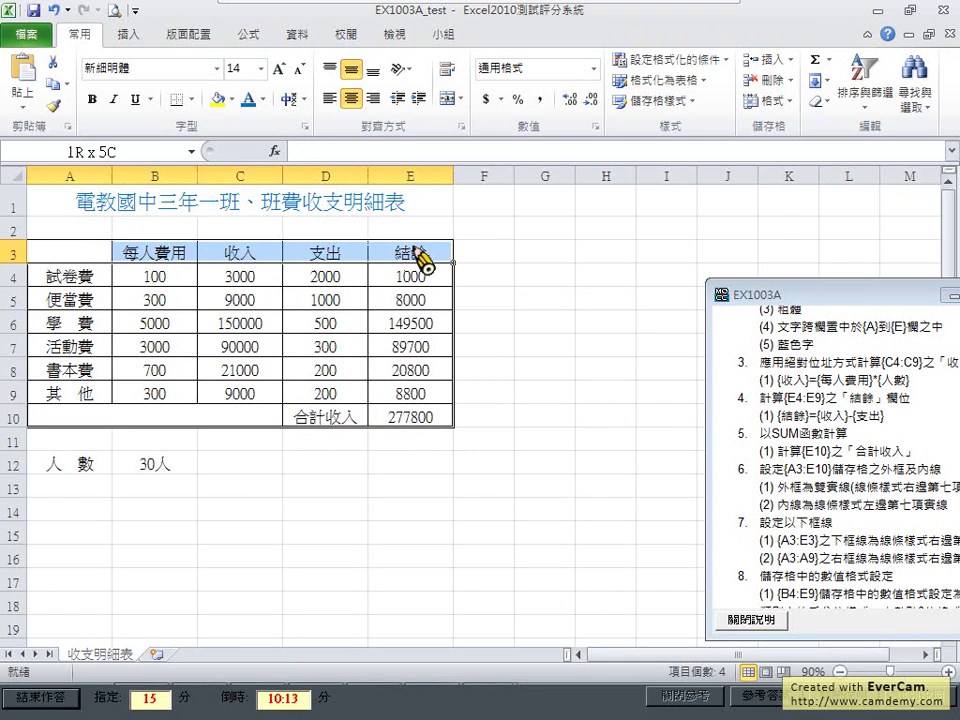
right_click(420, 258)
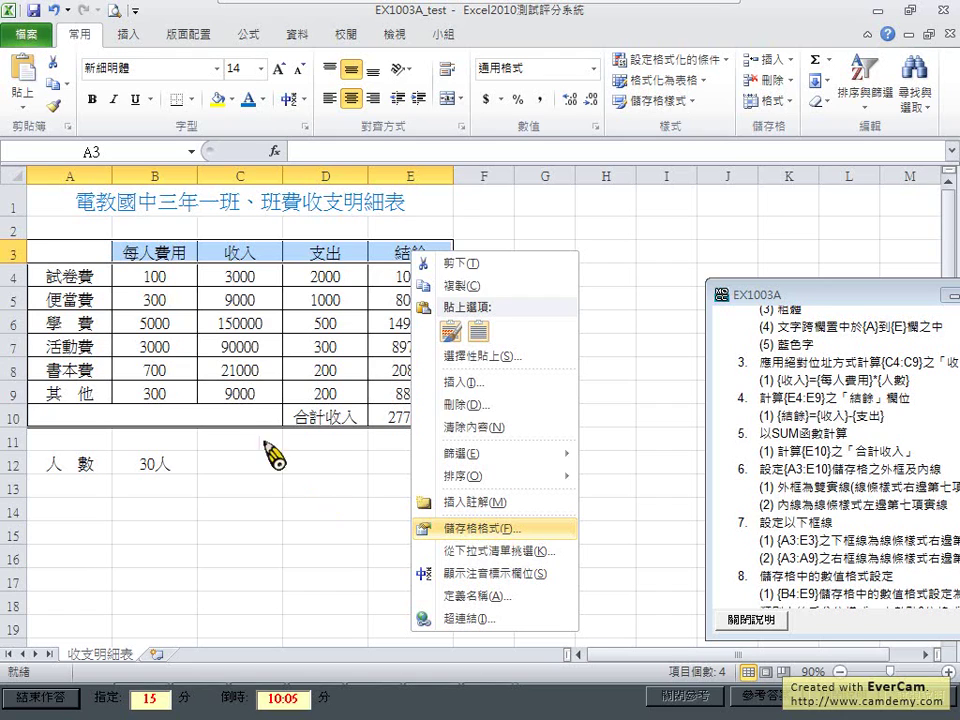
key(Escape)
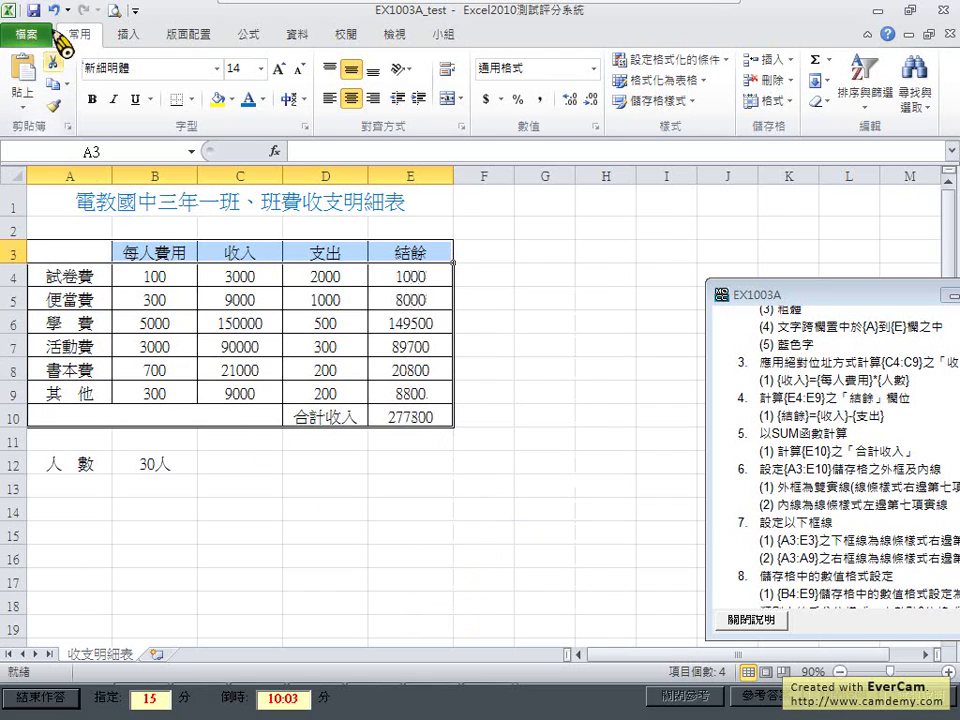
Undo the double-line outline on header row A3:E3, keeping the borders already applied to A3:E10
click(55, 12)
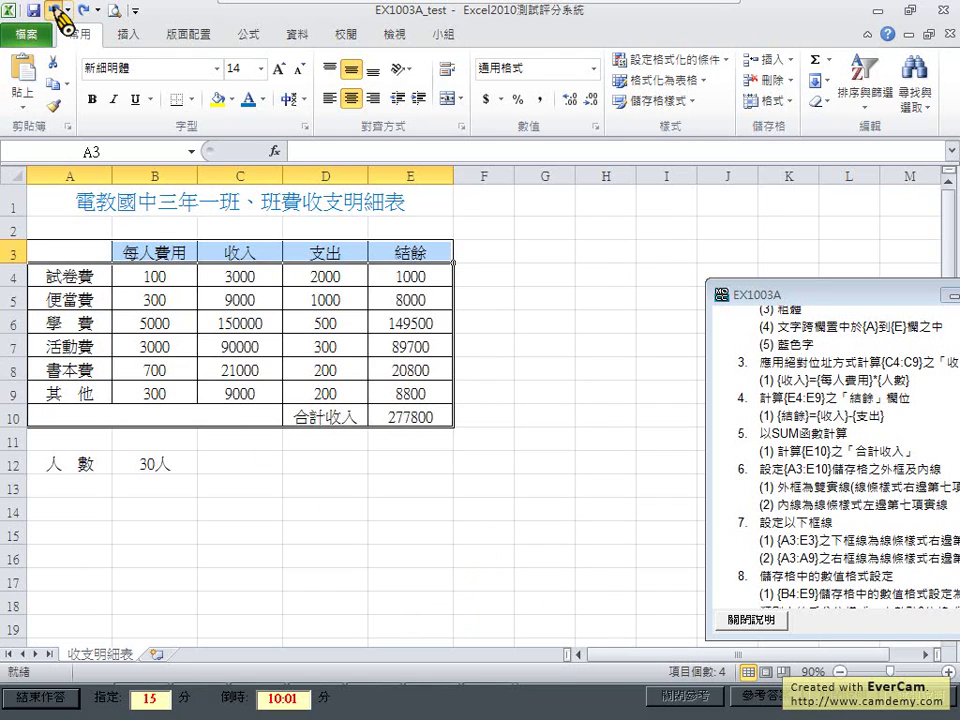
click(55, 12)
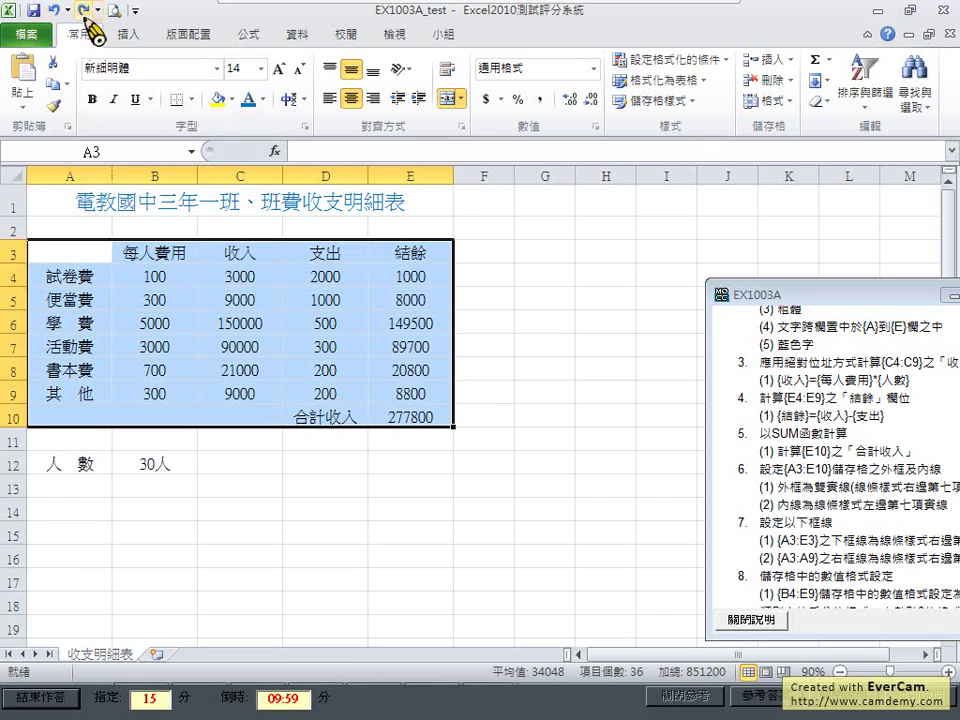
click(84, 11)
click(125, 277)
click(75, 257)
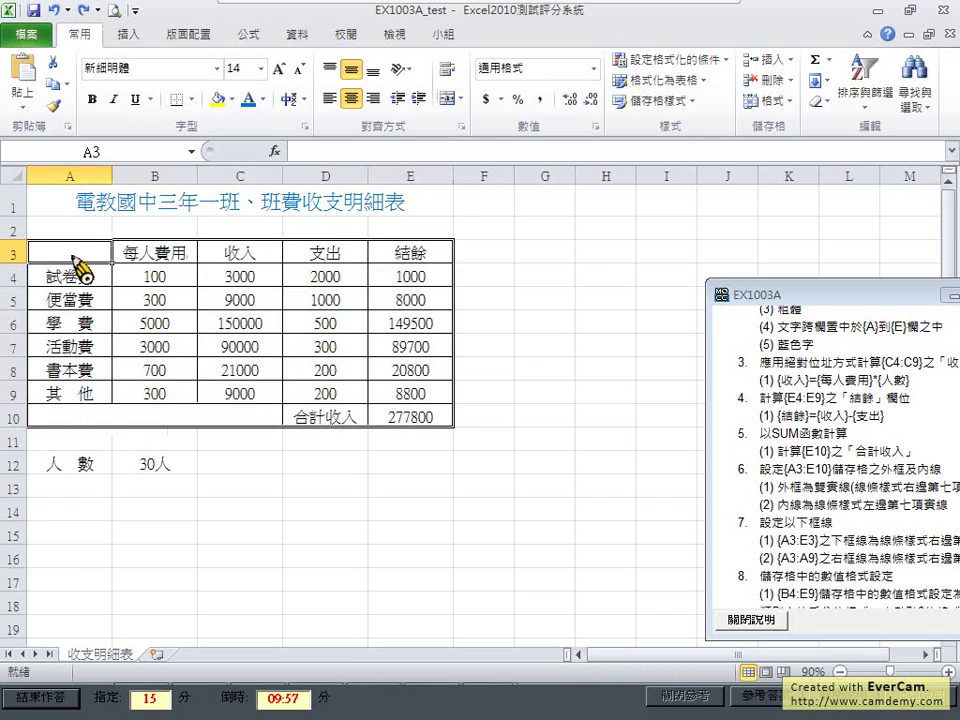
Set the bottom border of header row A3:E3 to the medium solid line and apply it
drag(72, 255, 398, 256)
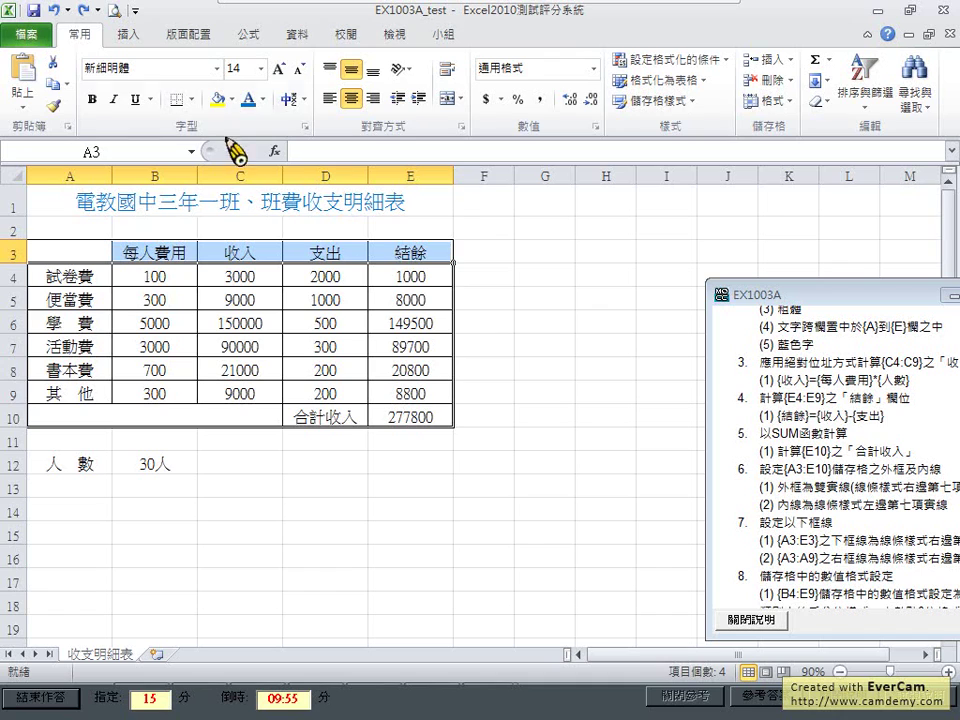
click(192, 99)
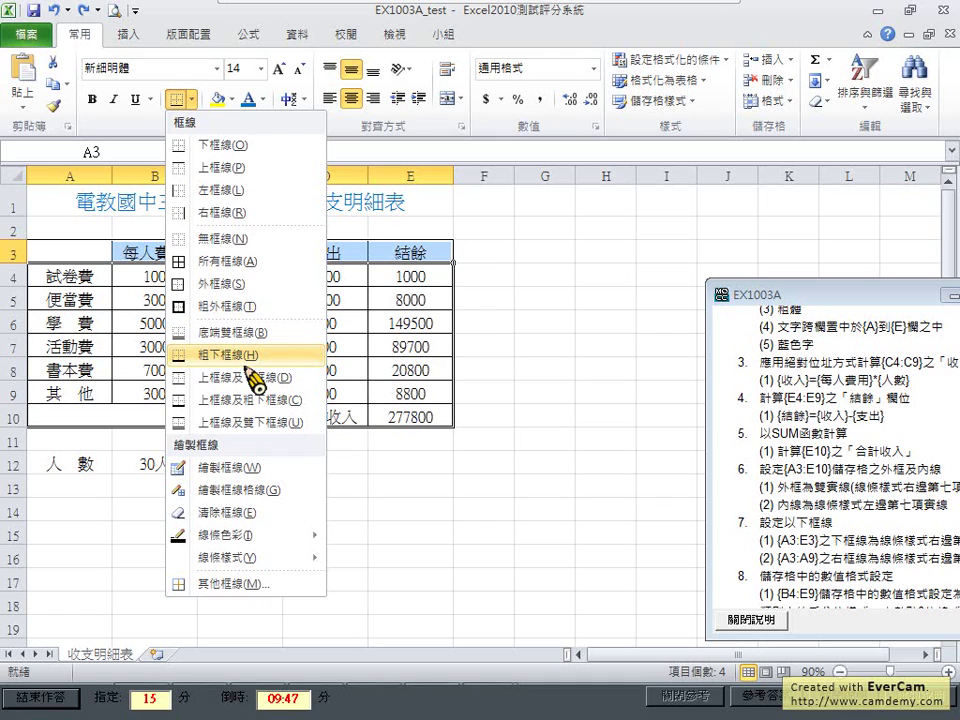
click(405, 255)
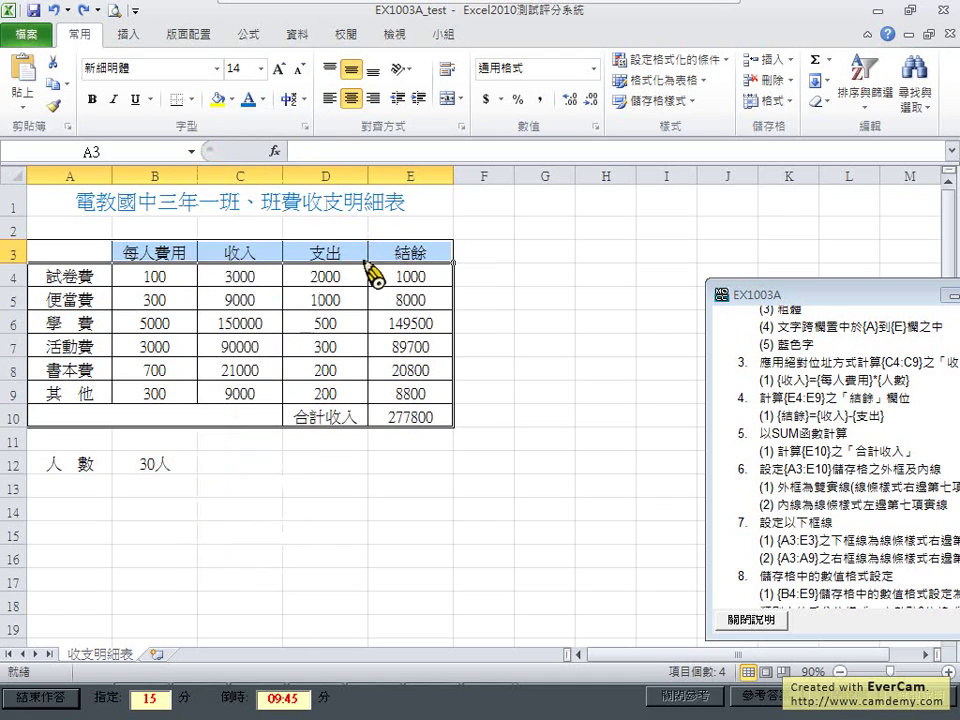
right_click(213, 255)
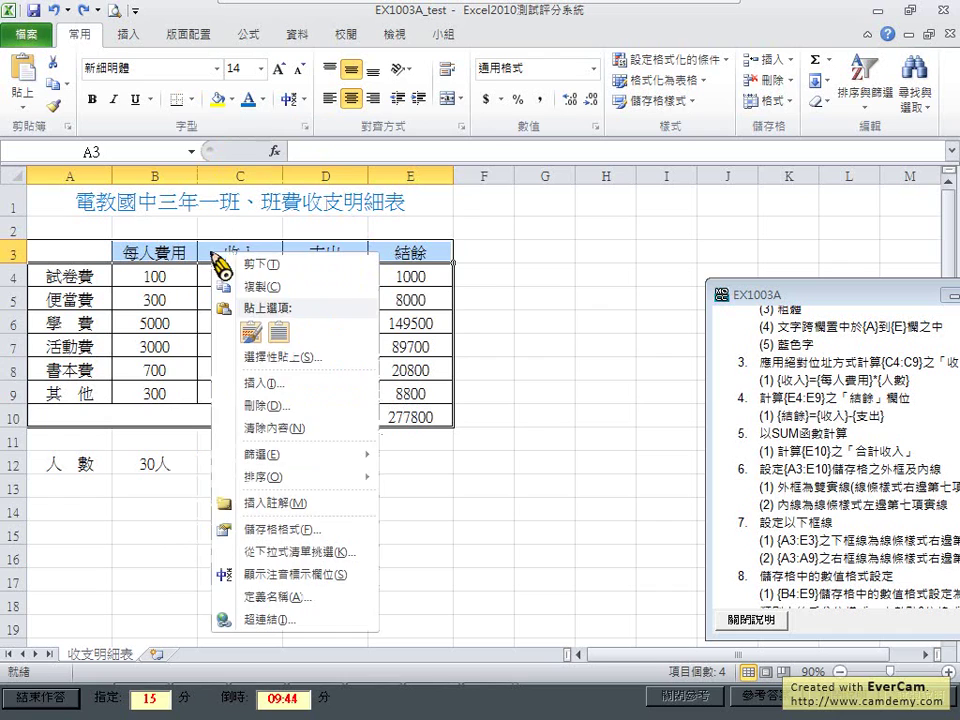
click(297, 529)
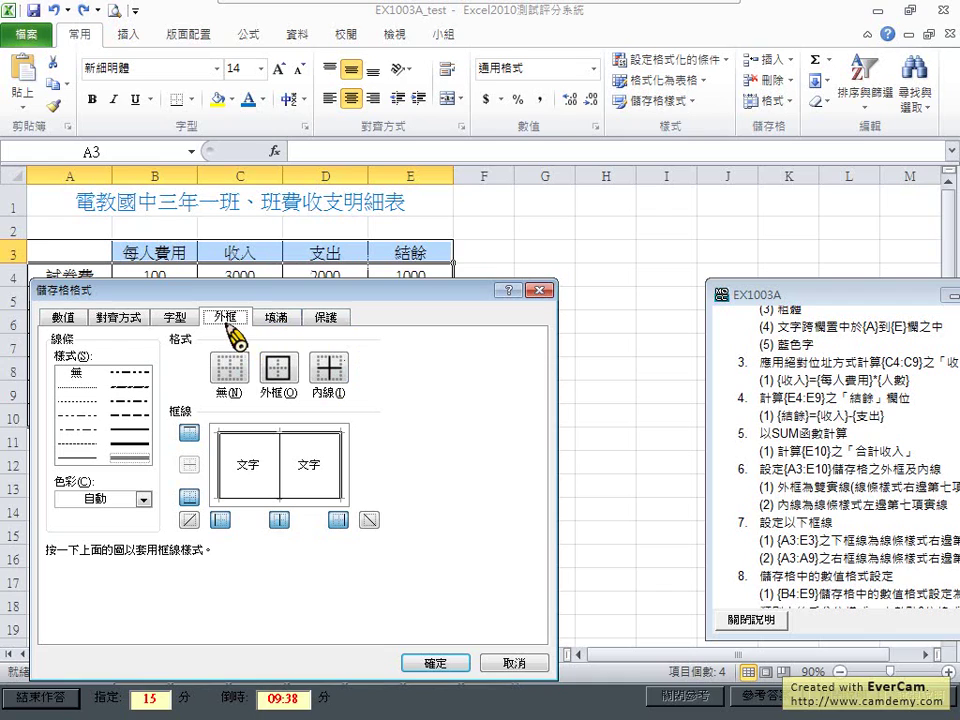
click(298, 502)
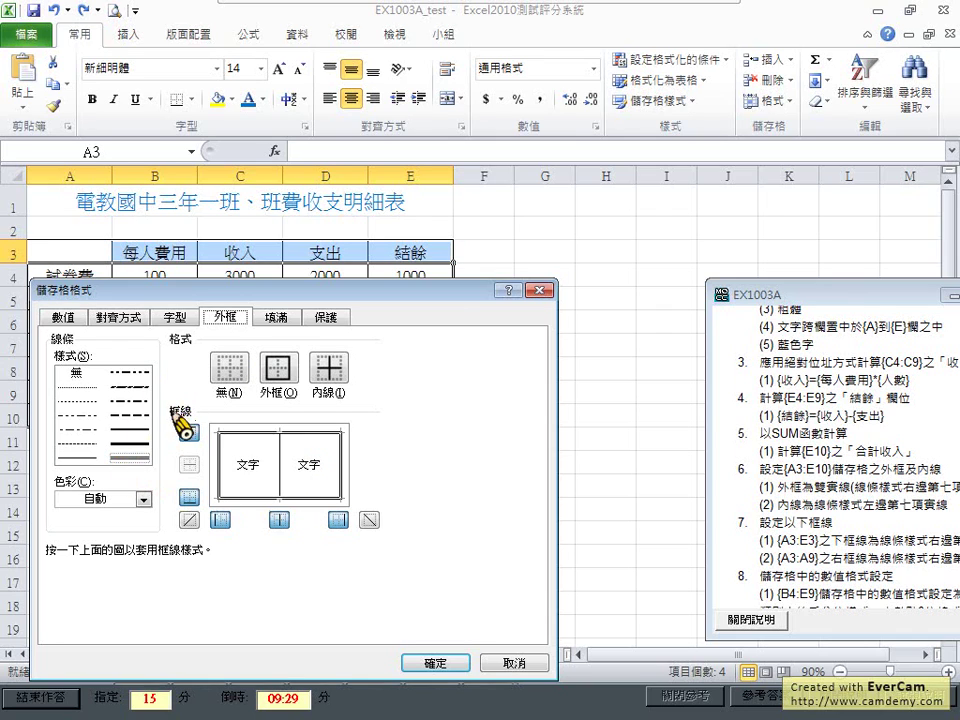
click(188, 497)
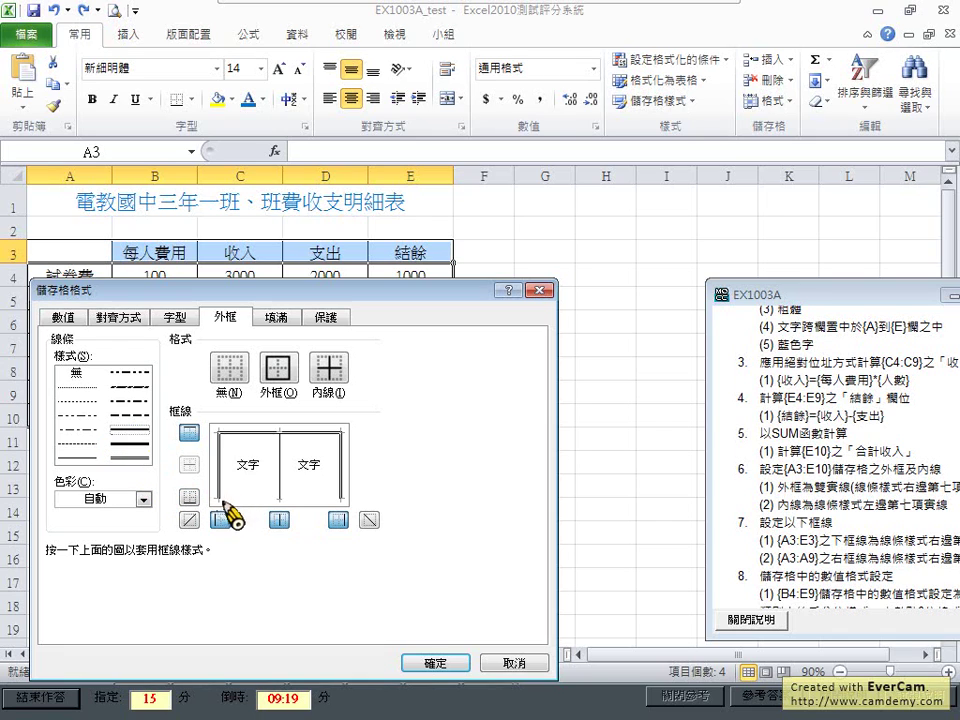
click(188, 497)
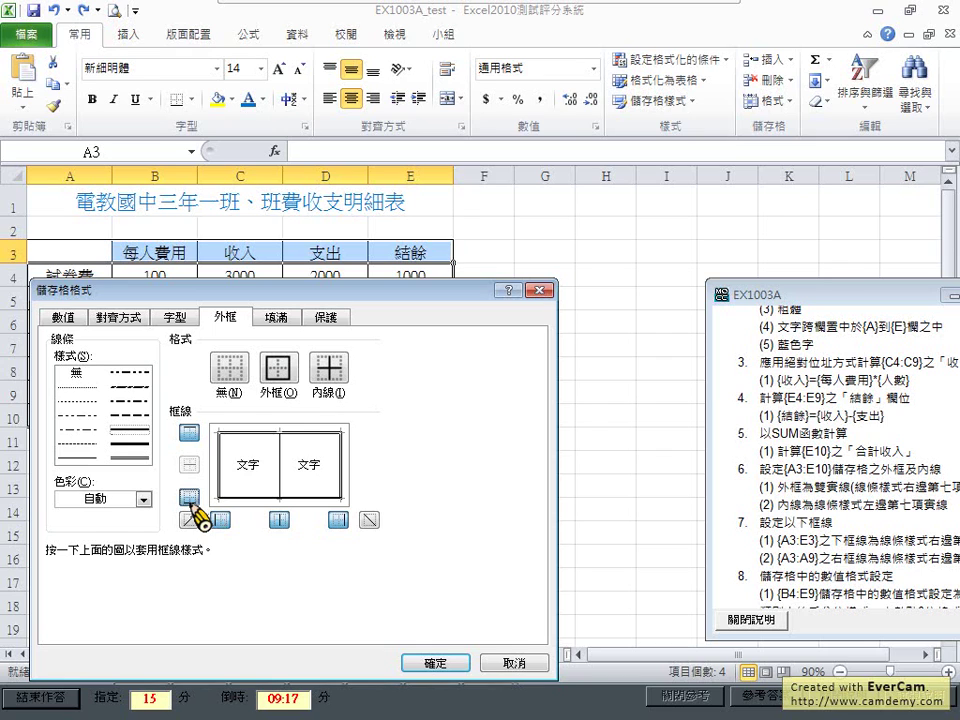
click(433, 663)
click(328, 322)
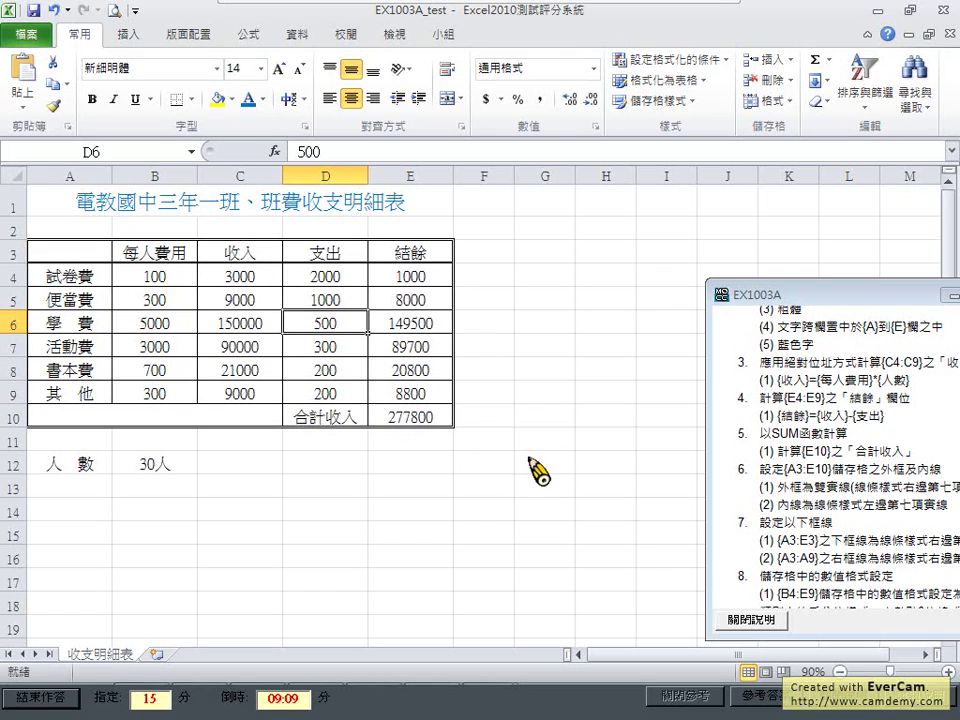
Set the right-edge border of A3:A9 to the medium solid line, following item 7 (2) of the instructions
click(895, 574)
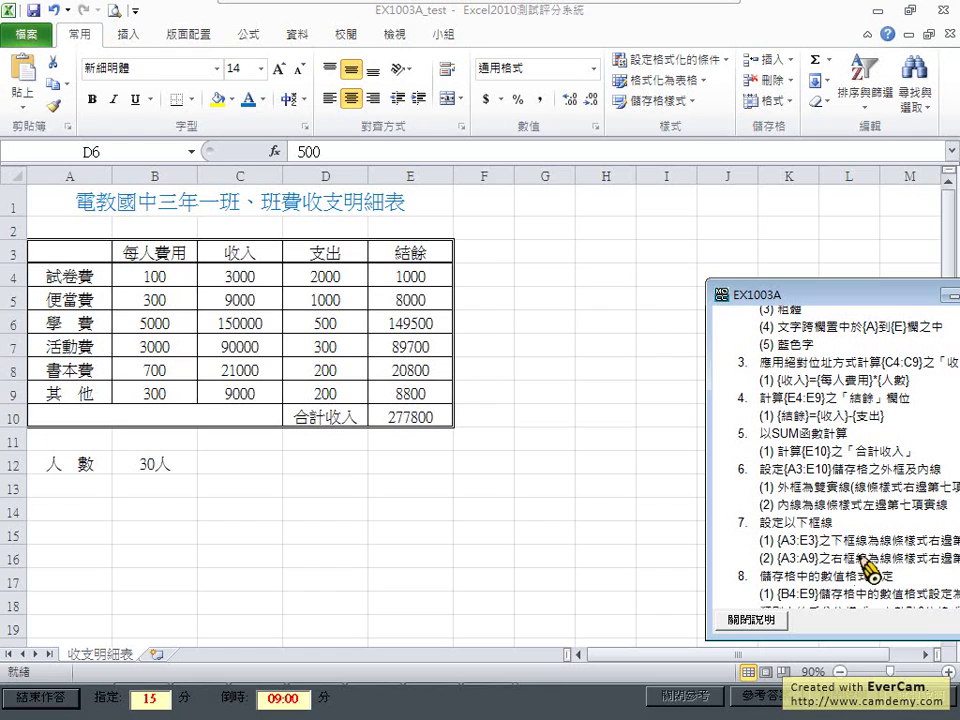
drag(869, 301, 724, 282)
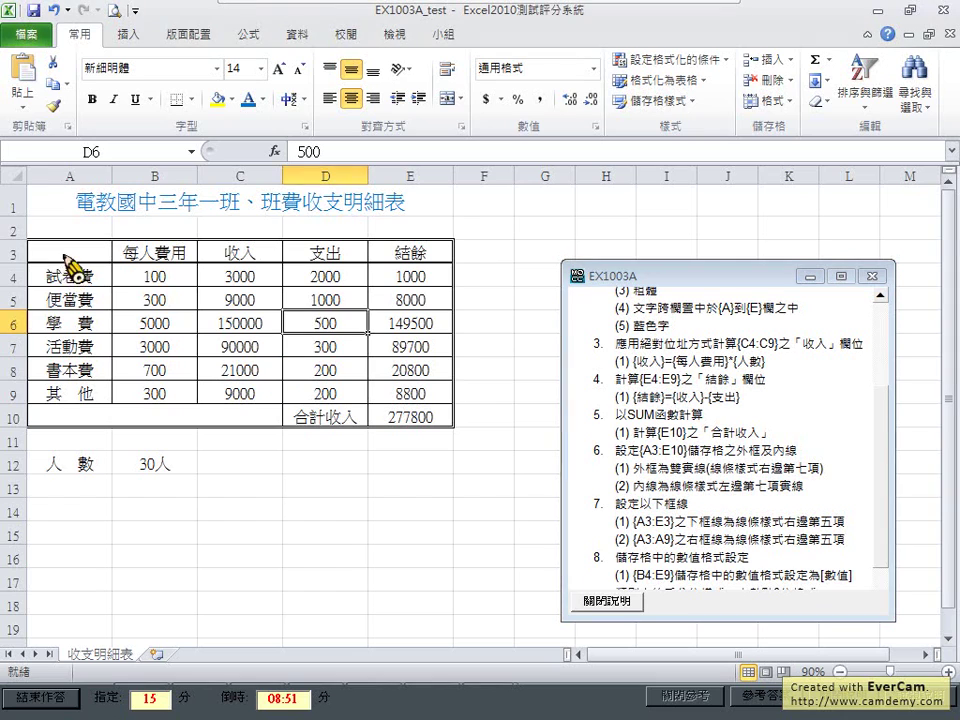
drag(62, 274, 76, 402)
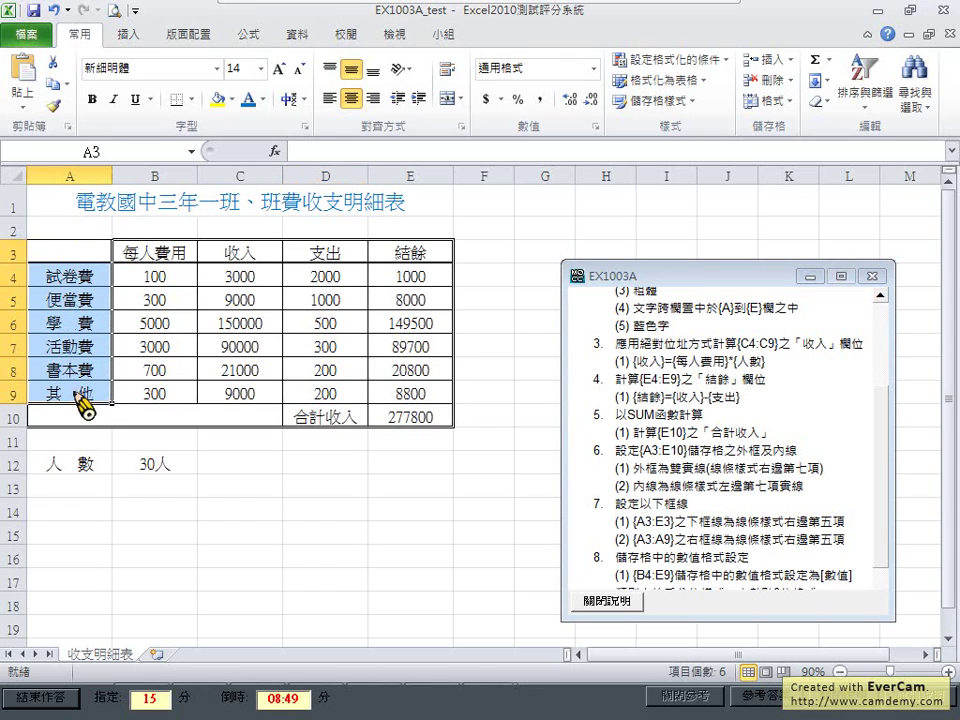
right_click(78, 395)
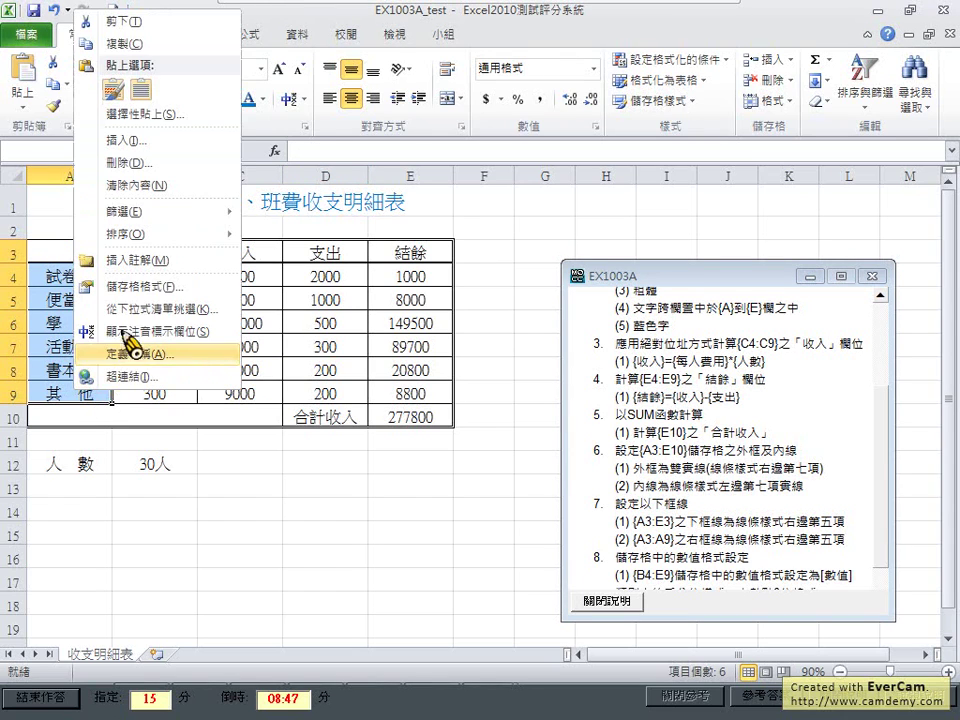
click(147, 287)
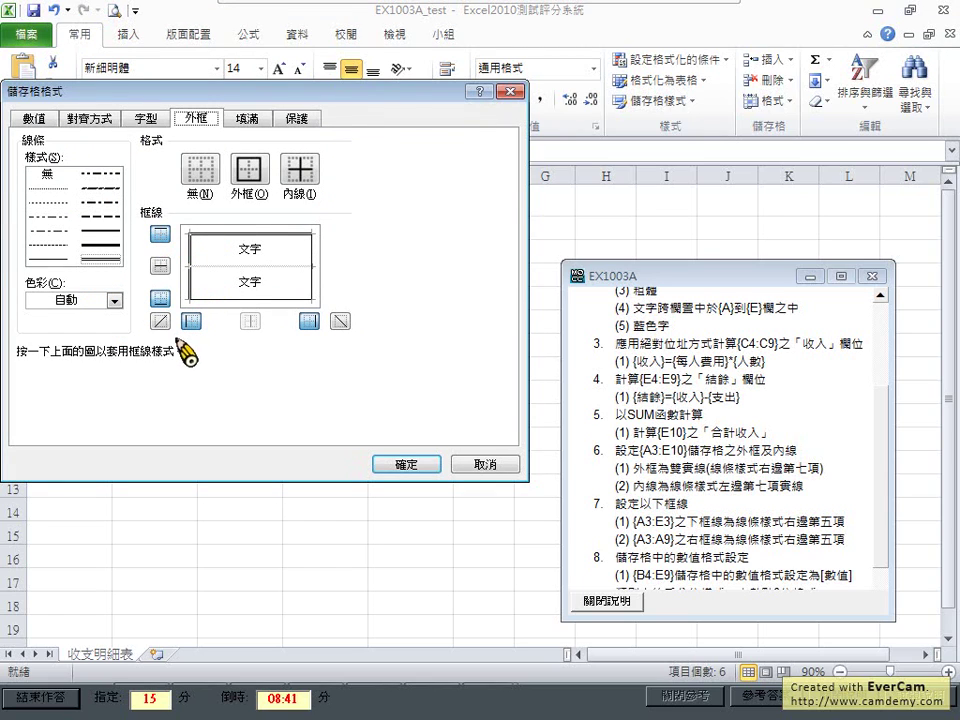
click(310, 321)
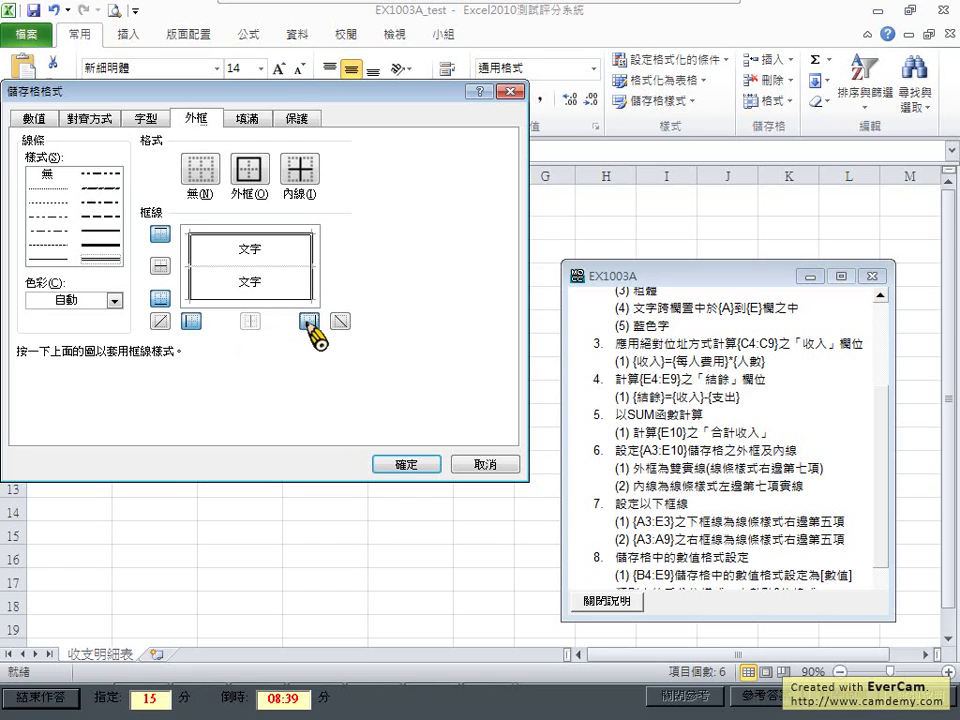
click(100, 237)
click(310, 321)
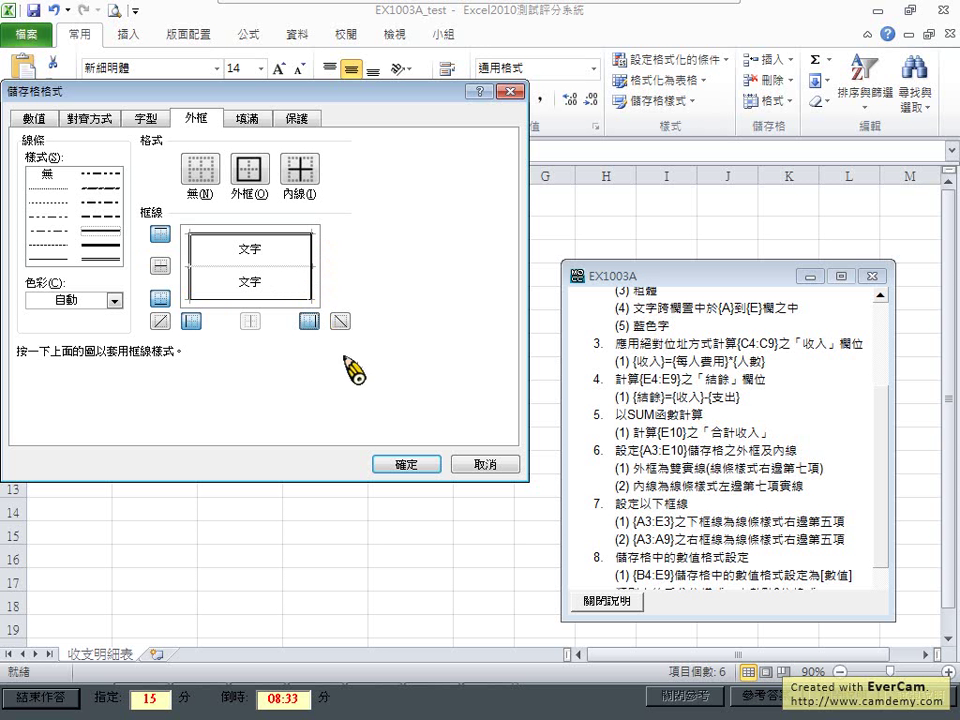
click(405, 465)
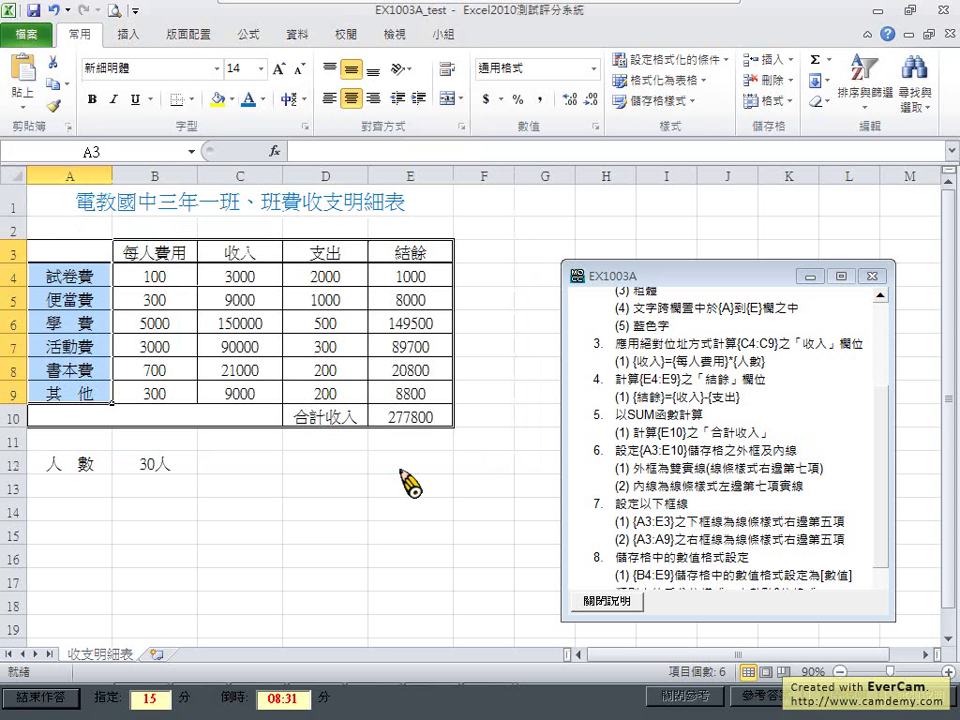
click(97, 320)
drag(100, 394, 100, 370)
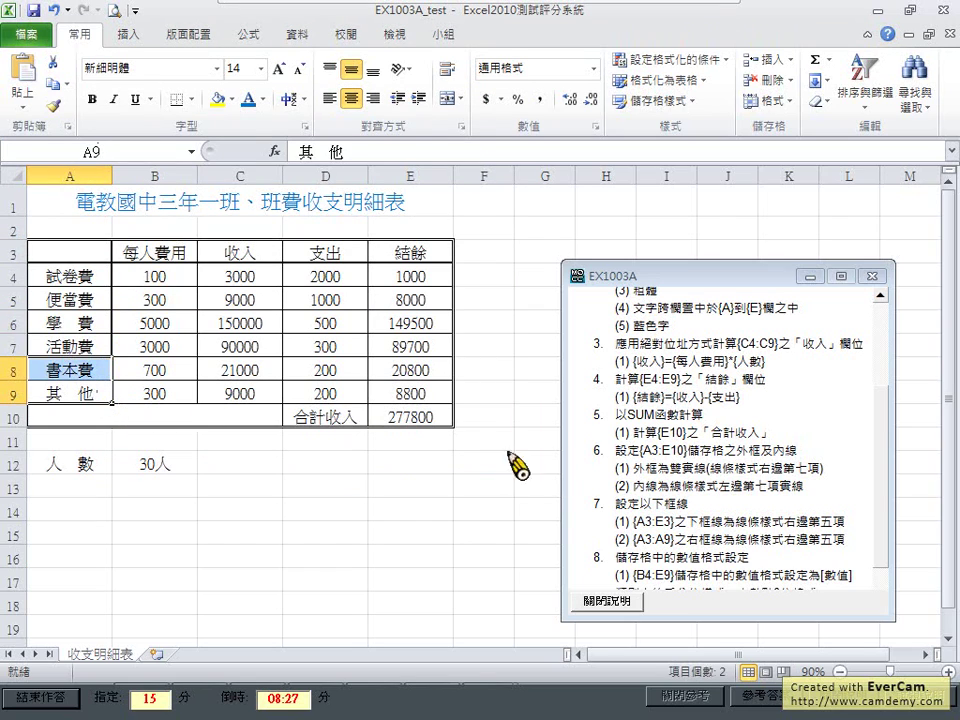
Set the format category of cells B4:E9 to Number (數值), following item 8 (1) of the instructions
click(722, 555)
scroll(722, 555, down, 1)
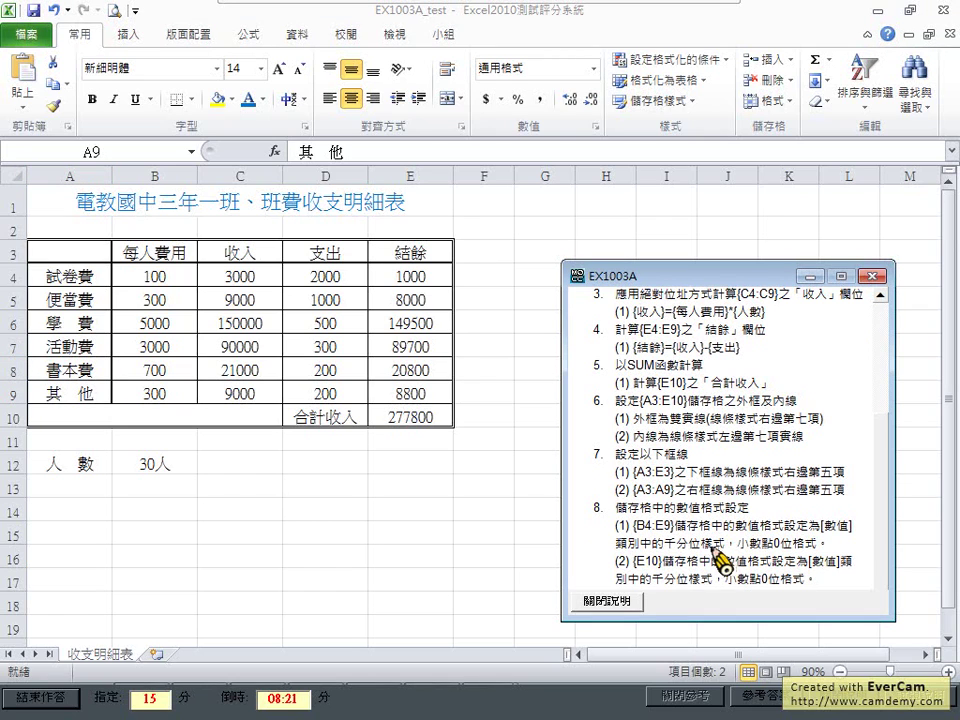
click(150, 276)
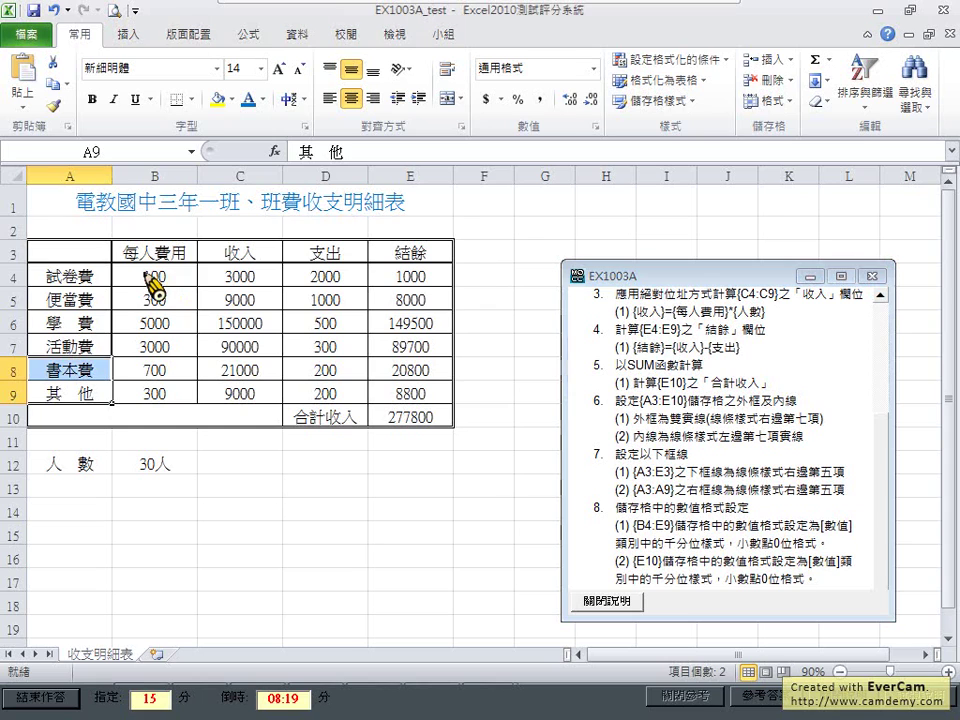
click(150, 277)
click(240, 325)
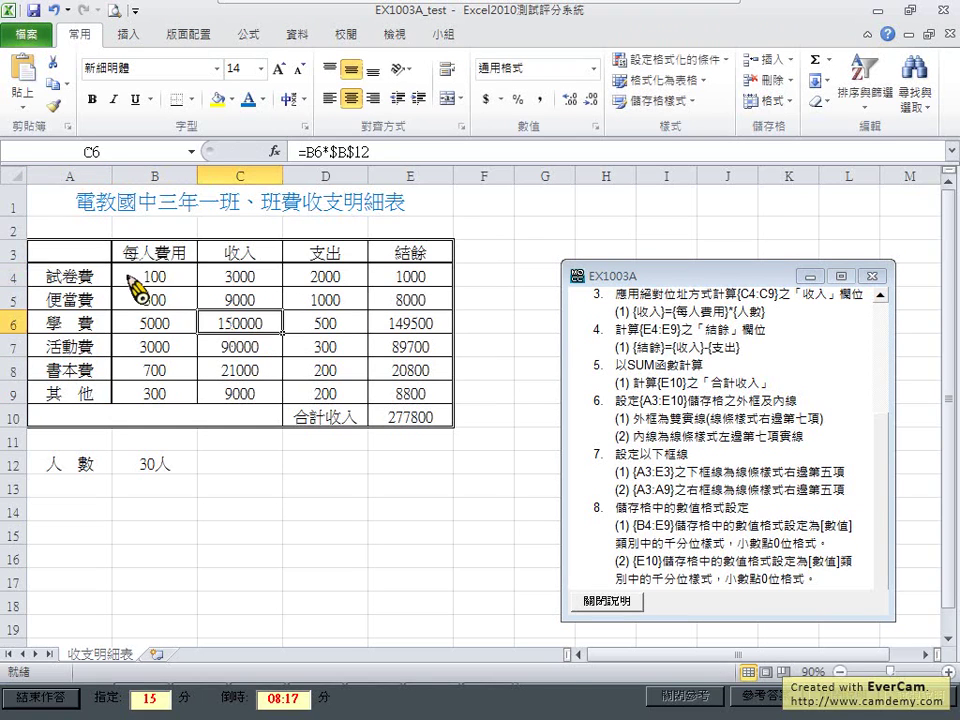
drag(130, 281, 413, 400)
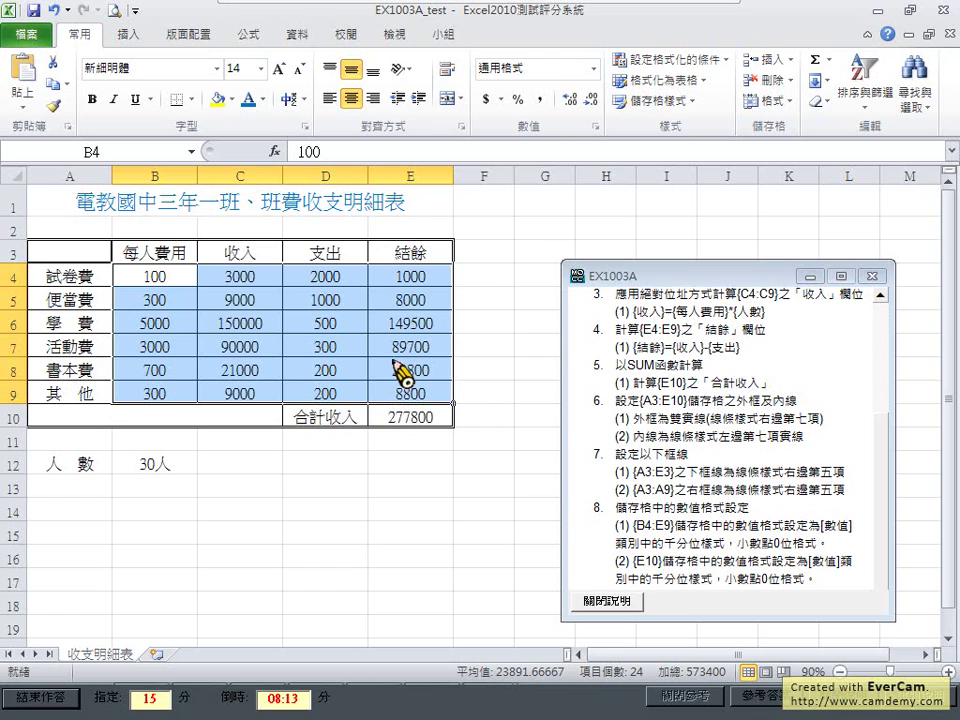
right_click(398, 372)
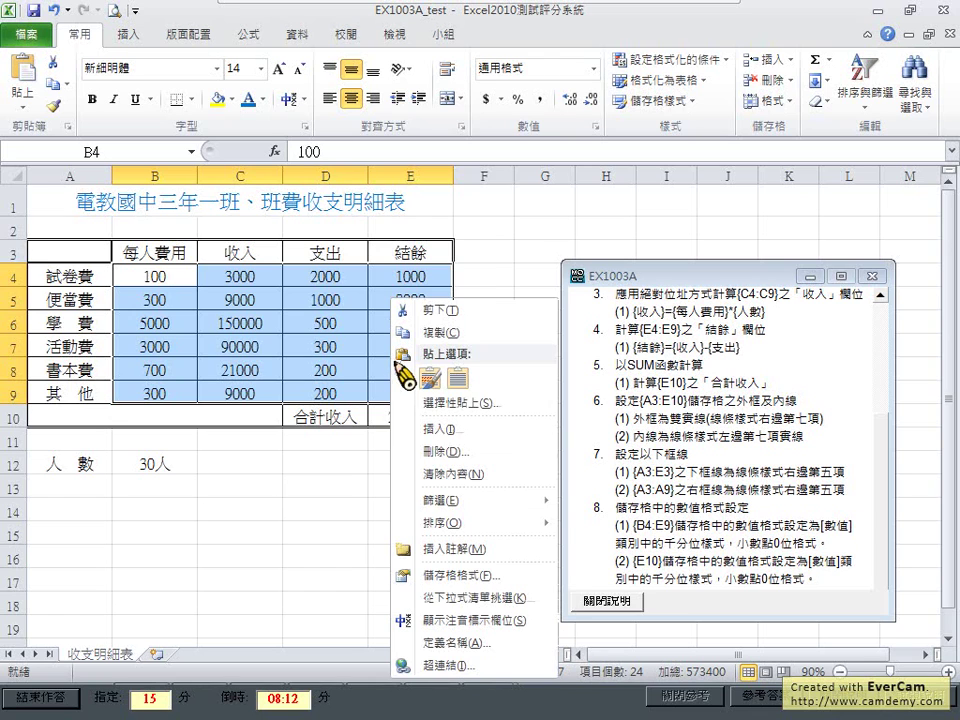
click(522, 573)
click(270, 316)
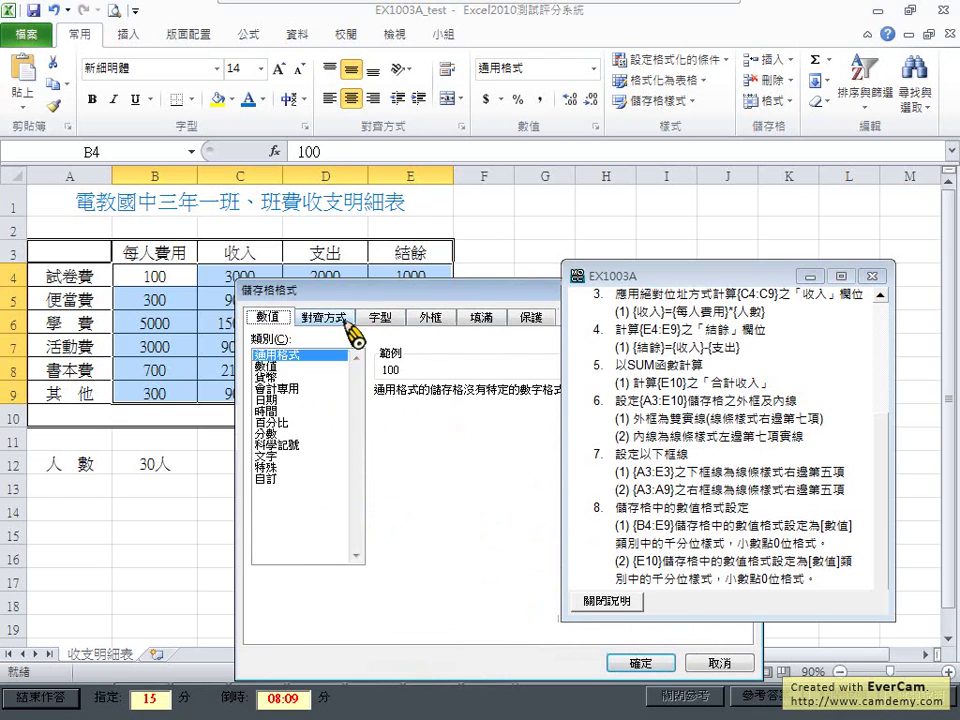
drag(366, 304, 272, 201)
click(183, 275)
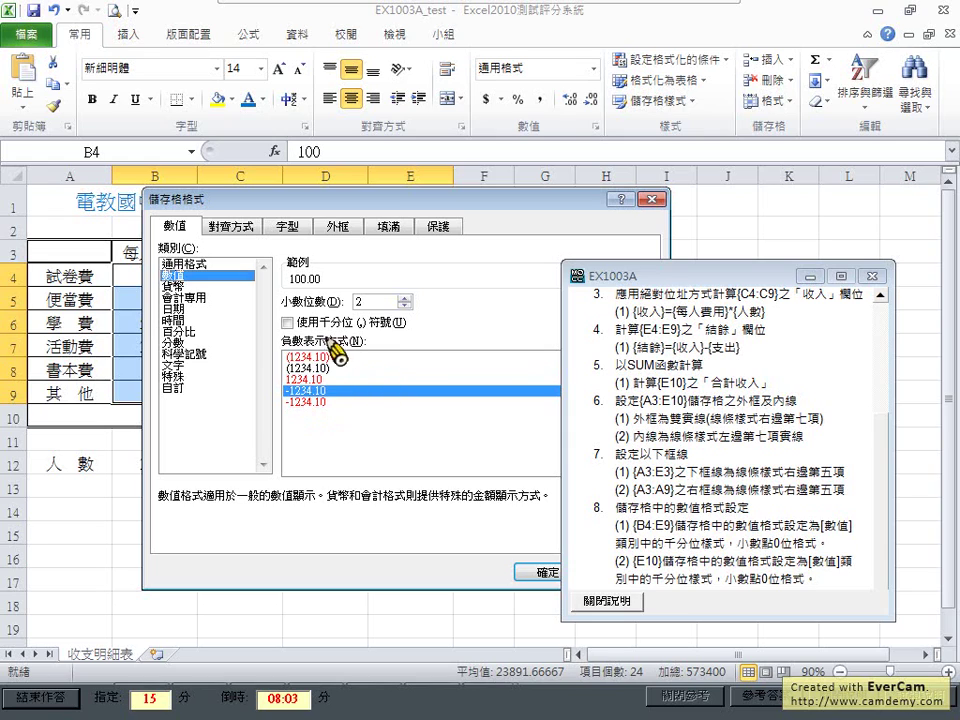
Turn on the thousands separator for B4:E9 with 0 decimal places and apply the format
click(292, 323)
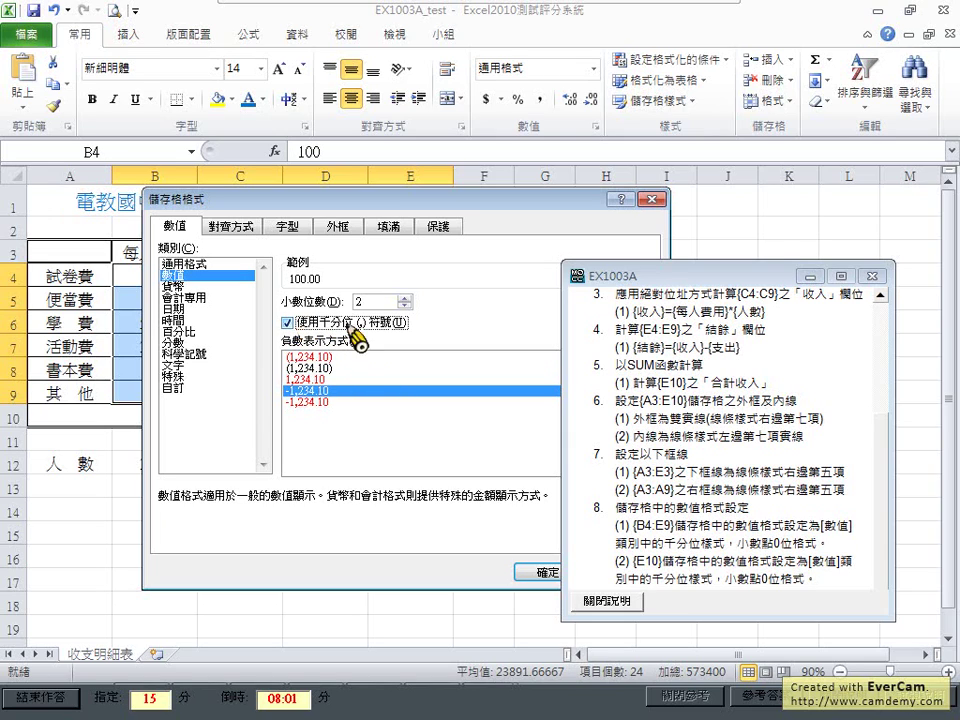
click(404, 306)
click(404, 306)
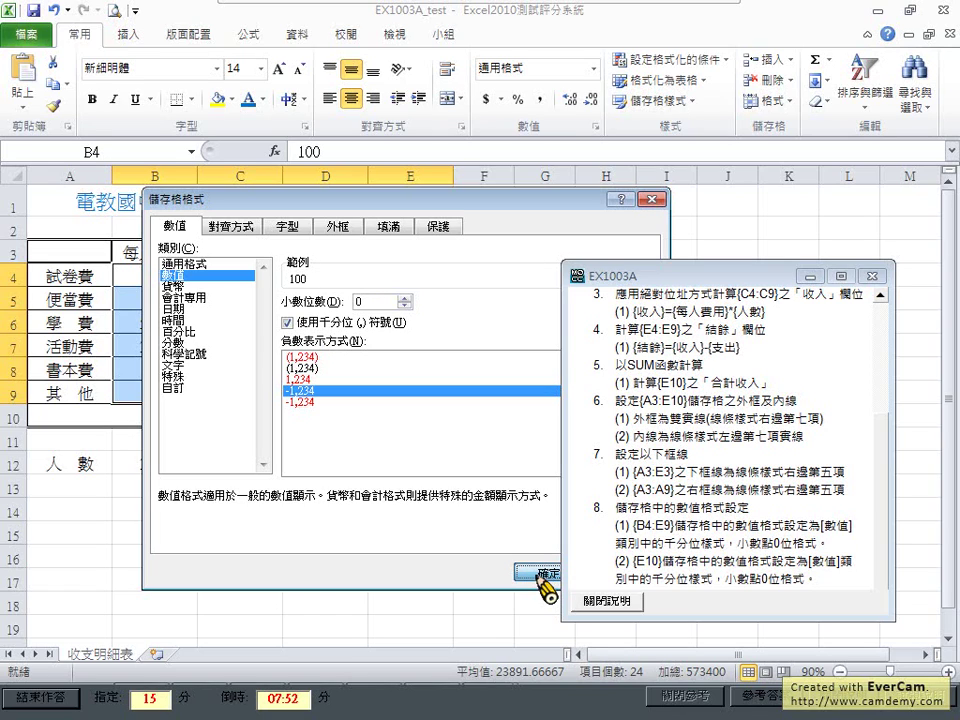
click(541, 577)
Format total cell E10 as Number (數值) with the thousands separator and 0 decimal places
click(420, 422)
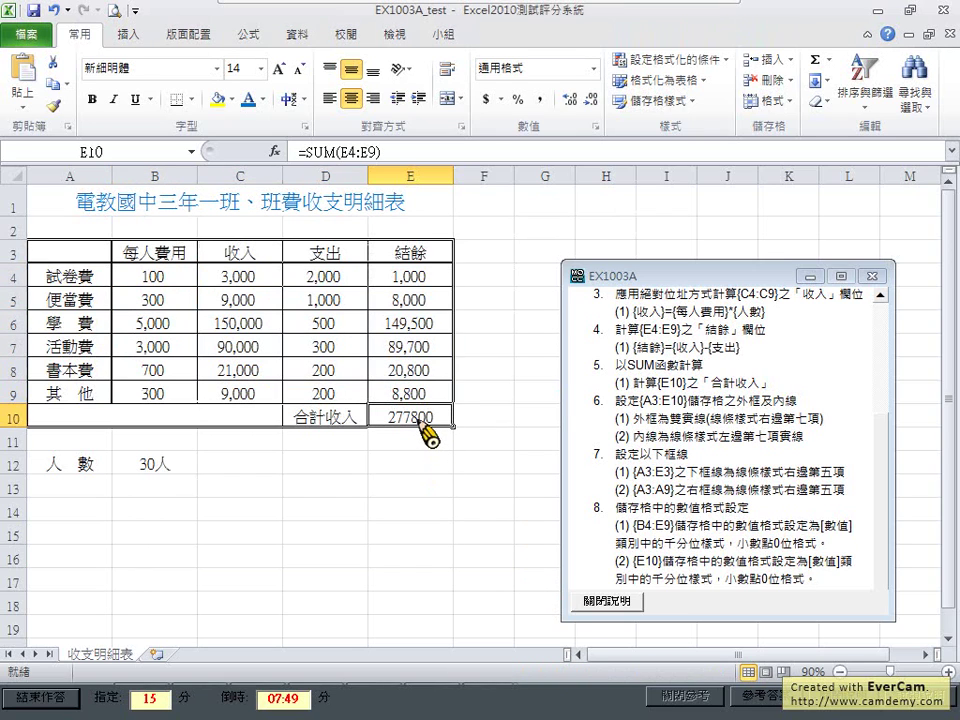
right_click(420, 422)
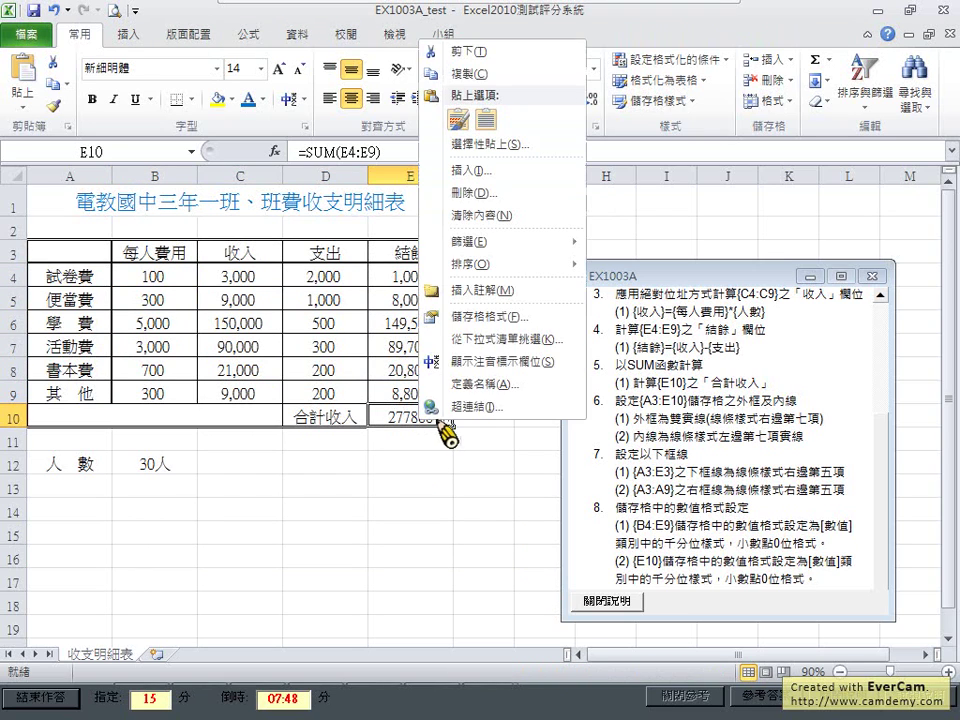
click(505, 318)
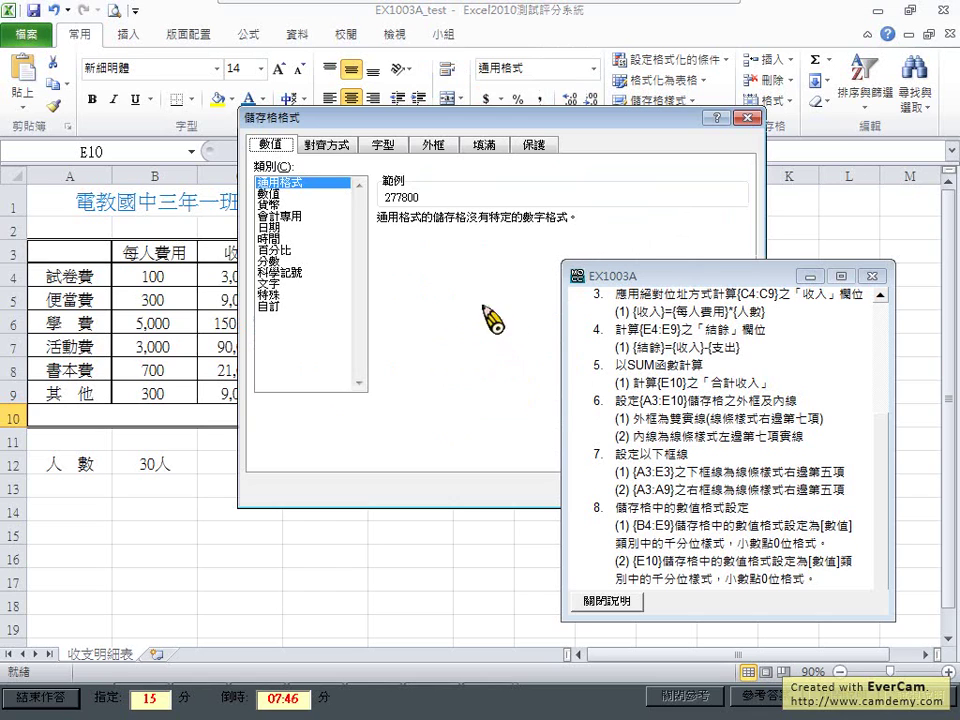
click(268, 193)
click(503, 242)
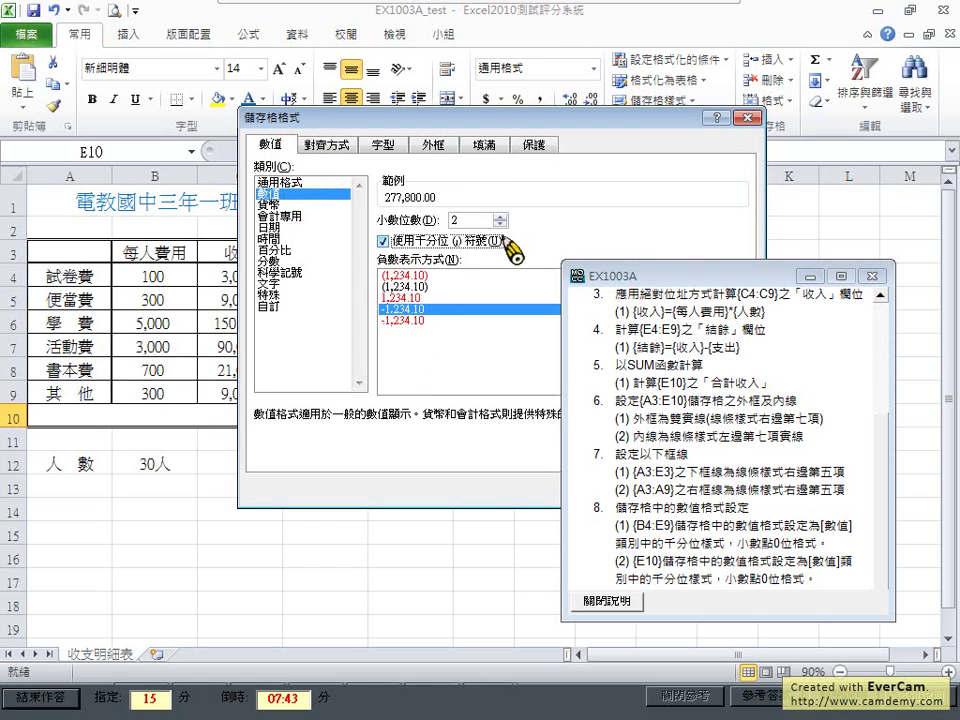
click(499, 224)
click(499, 224)
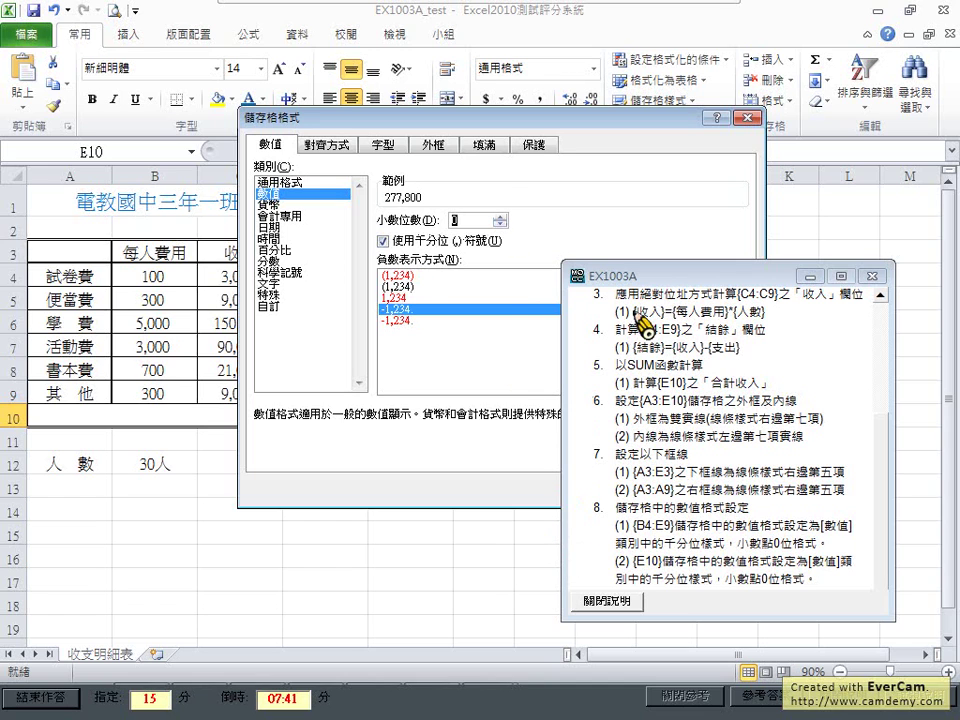
drag(596, 277, 714, 125)
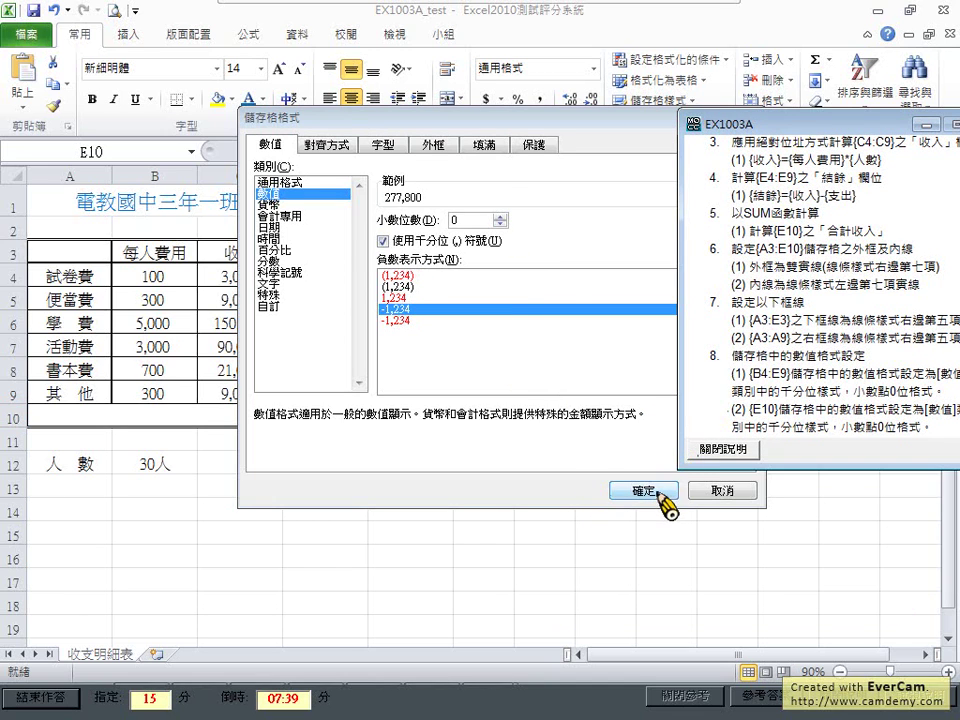
click(643, 491)
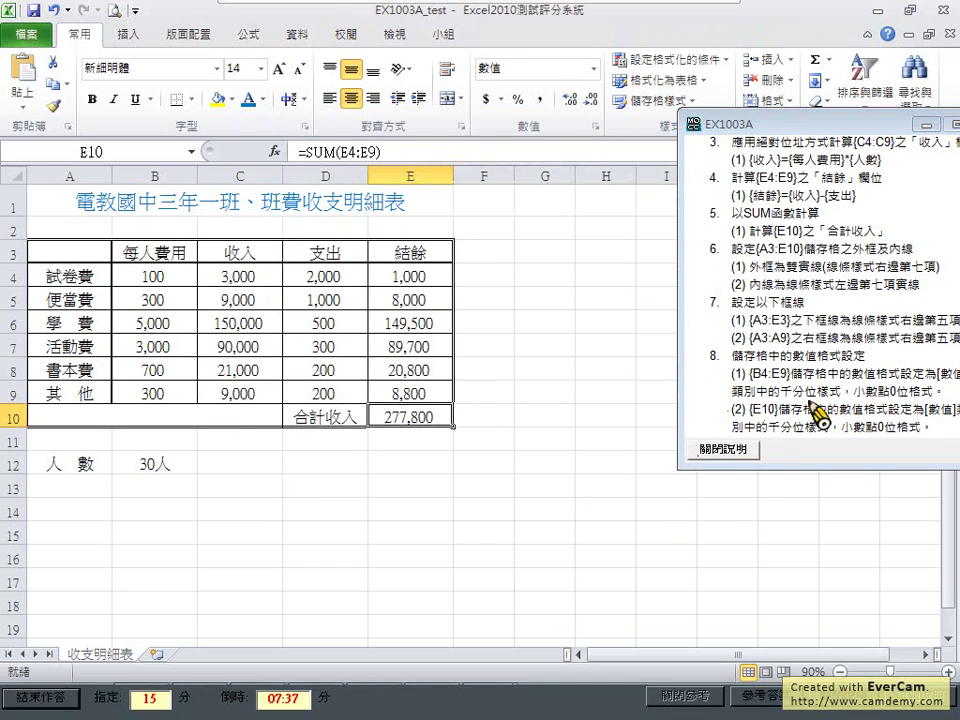
Check the rest of the instructions, end the answering session for EX1003A and submit it for grading
scroll(816, 436, down, 1)
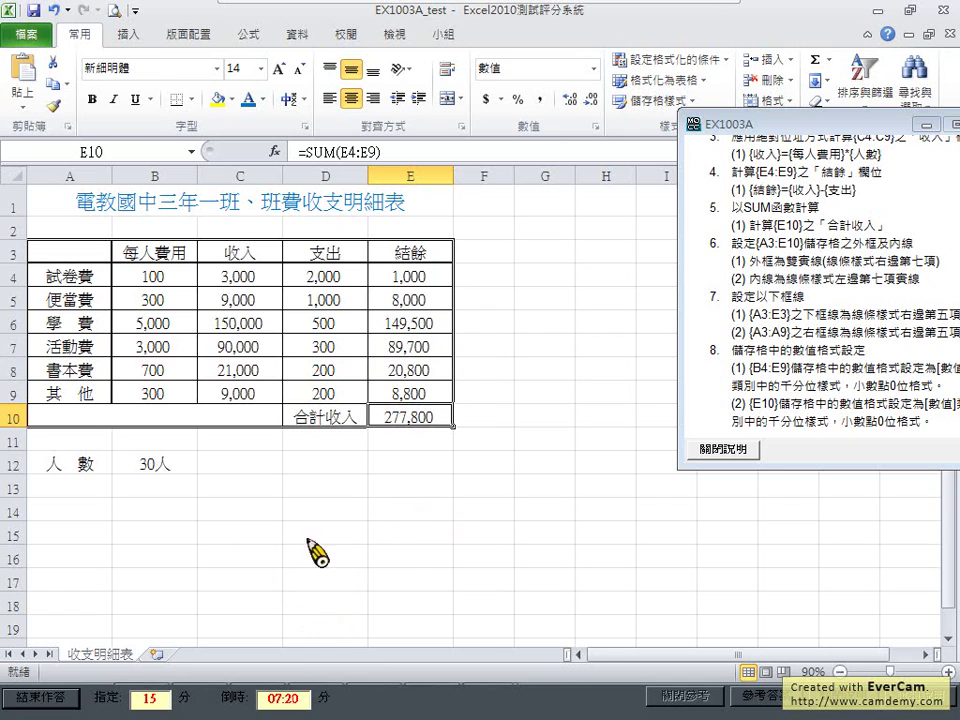
click(274, 556)
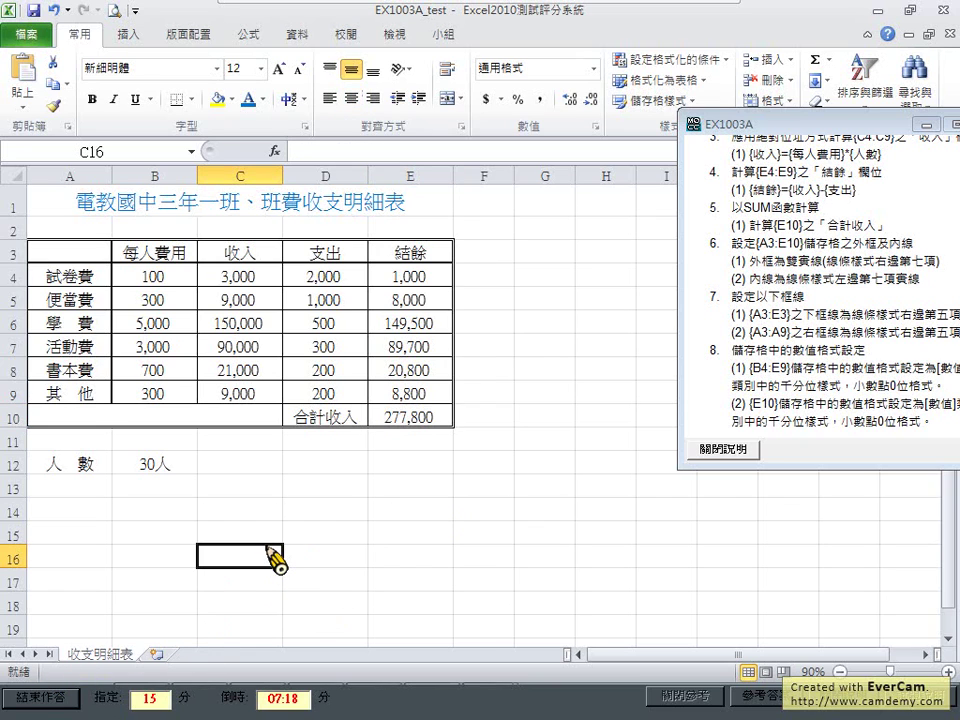
scroll(275, 560, down, 1)
scroll(277, 560, down, 1)
scroll(262, 561, up, 2)
click(55, 700)
click(450, 412)
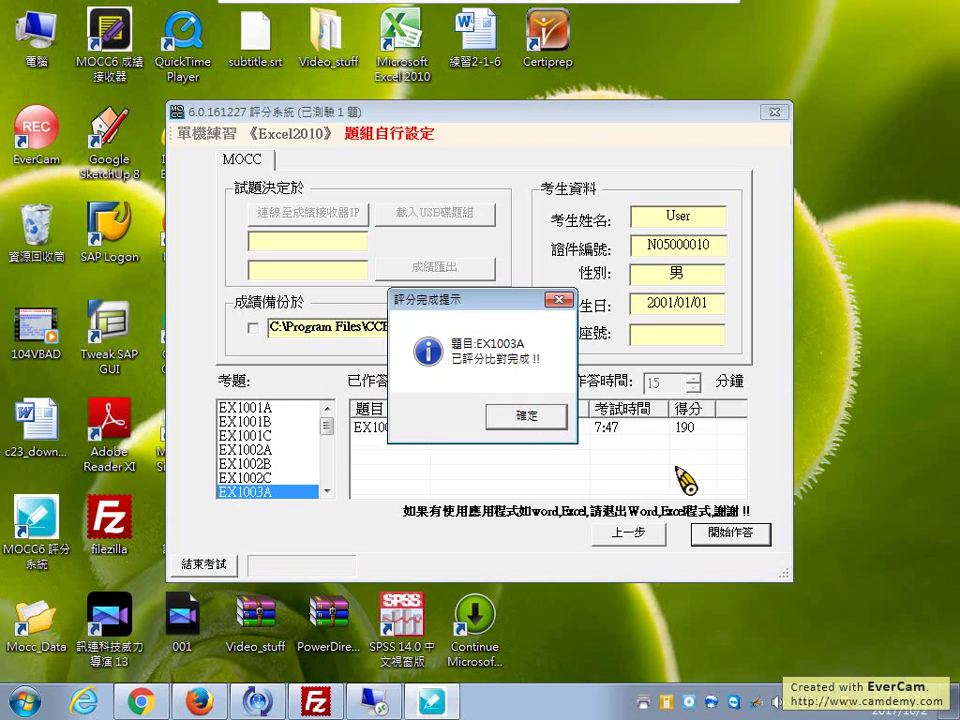
click(556, 418)
Open the score report of the graded question EX1003A and examine the error notes for items 2.1 and 2.3
click(640, 430)
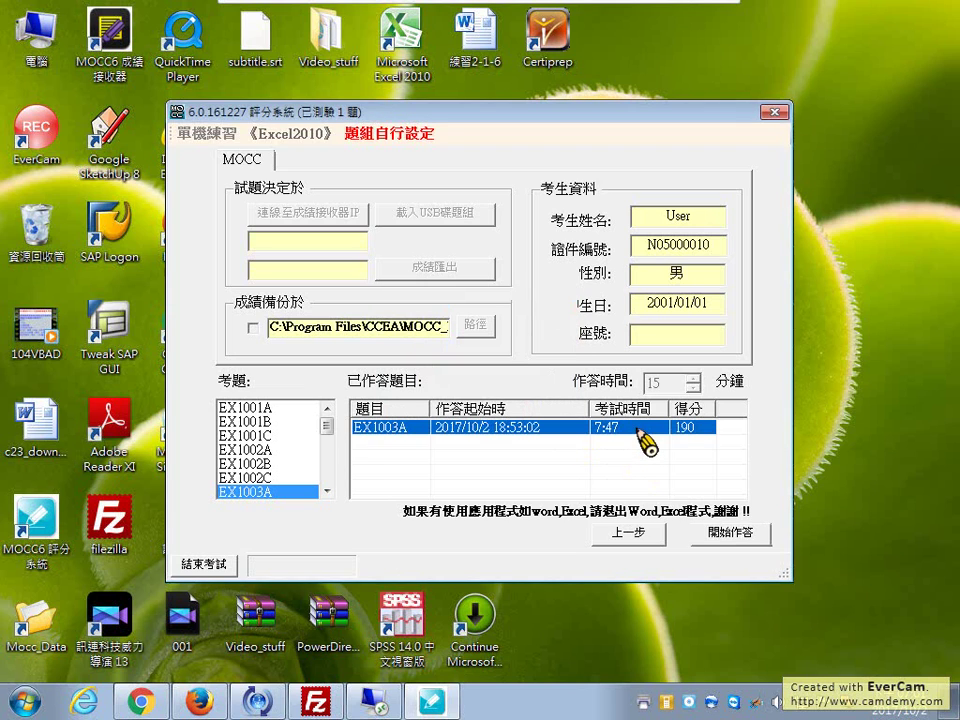
double_click(640, 432)
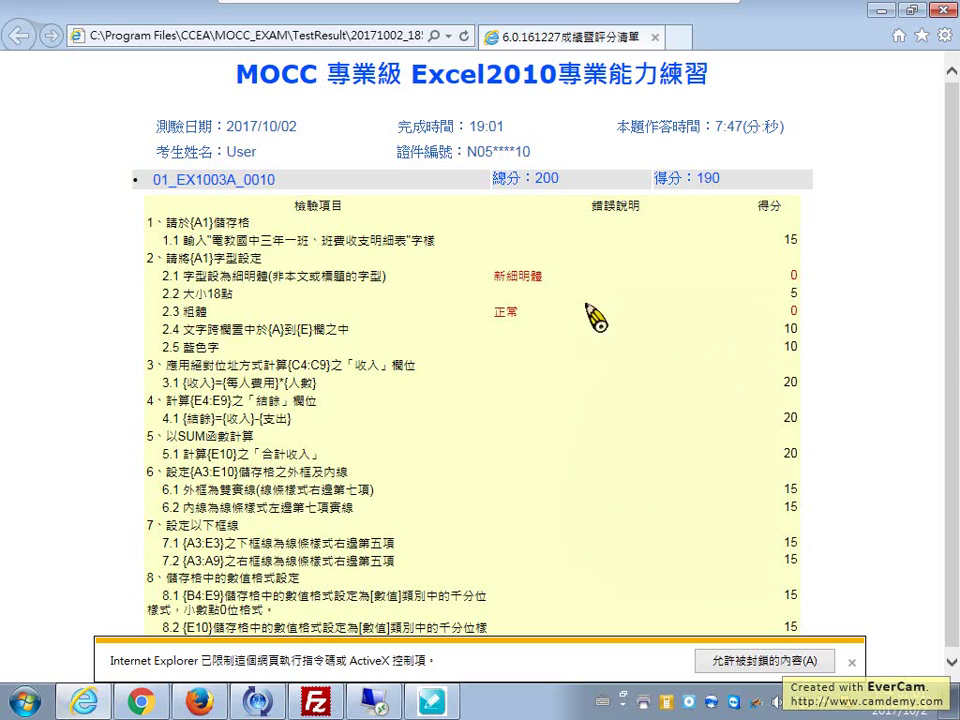
drag(544, 282, 489, 280)
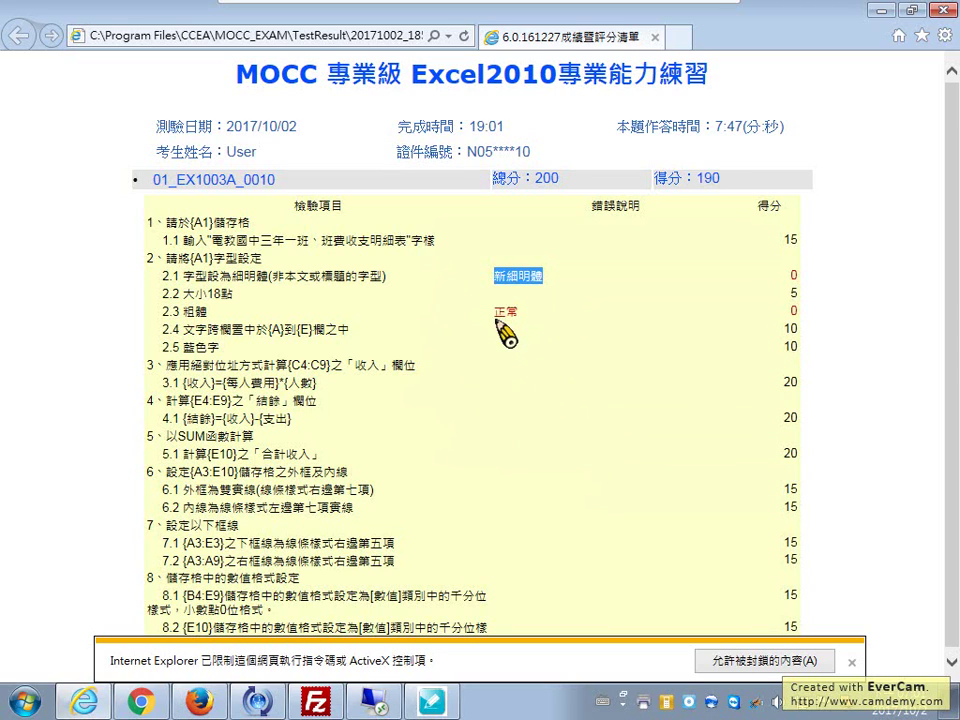
drag(495, 313, 532, 320)
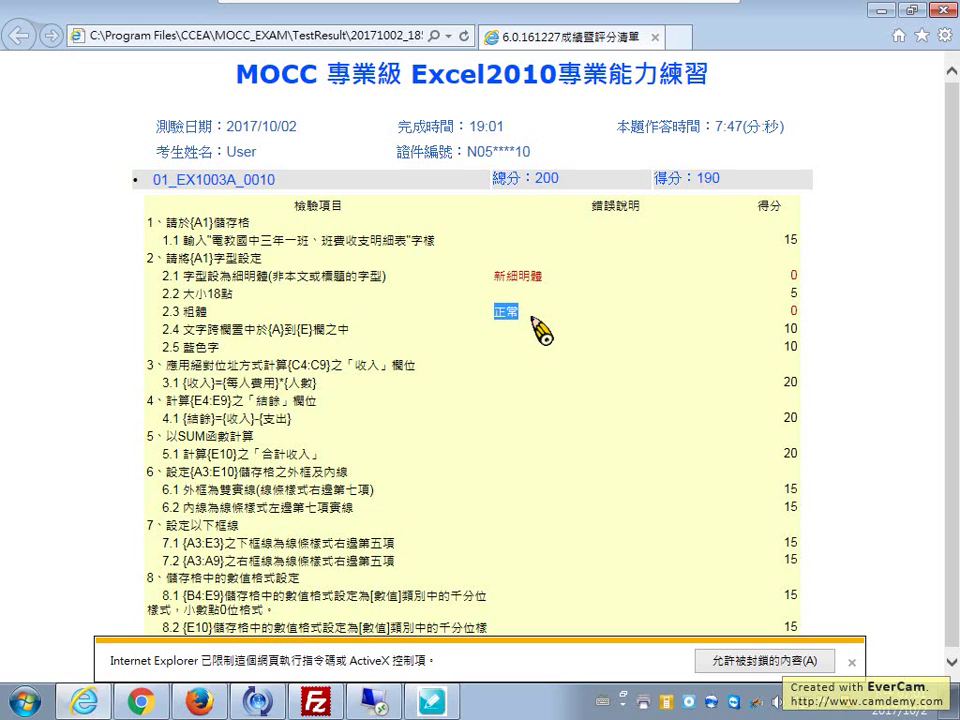
drag(786, 316, 789, 277)
drag(478, 280, 553, 284)
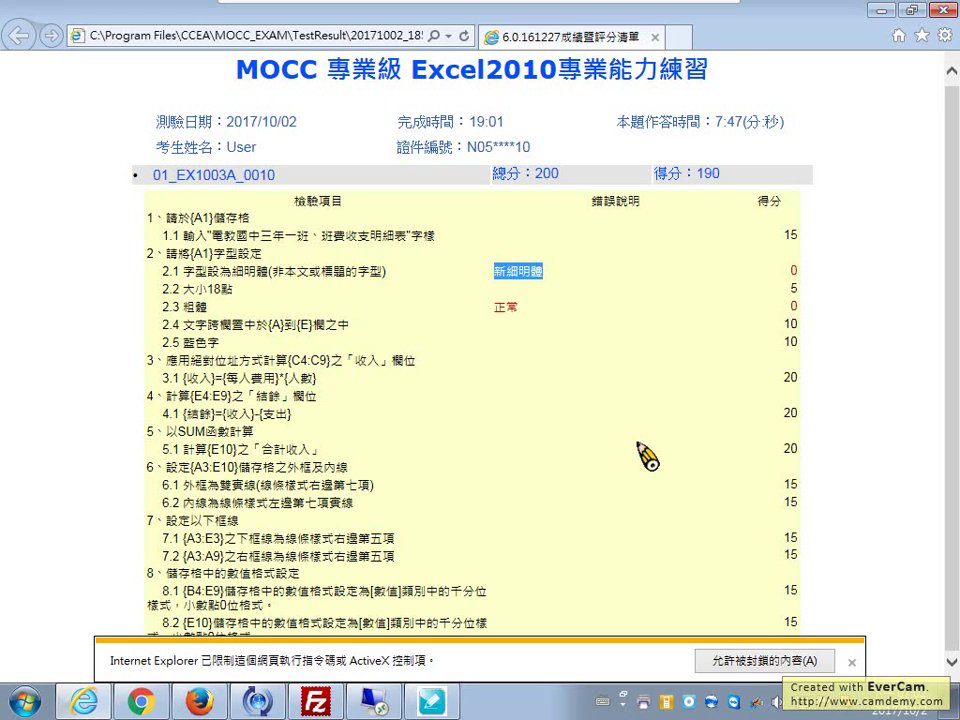
Allow the report's blocked content, review the remaining scored items and minimize the report to return to the grading system
click(748, 664)
scroll(735, 620, down, 2)
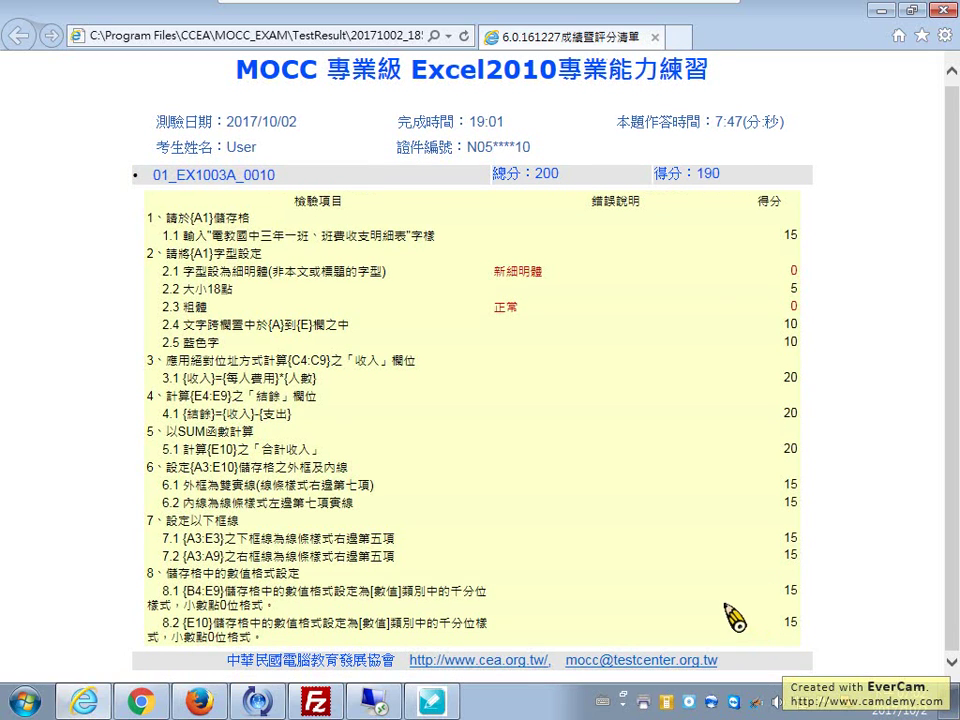
scroll(735, 620, up, 1)
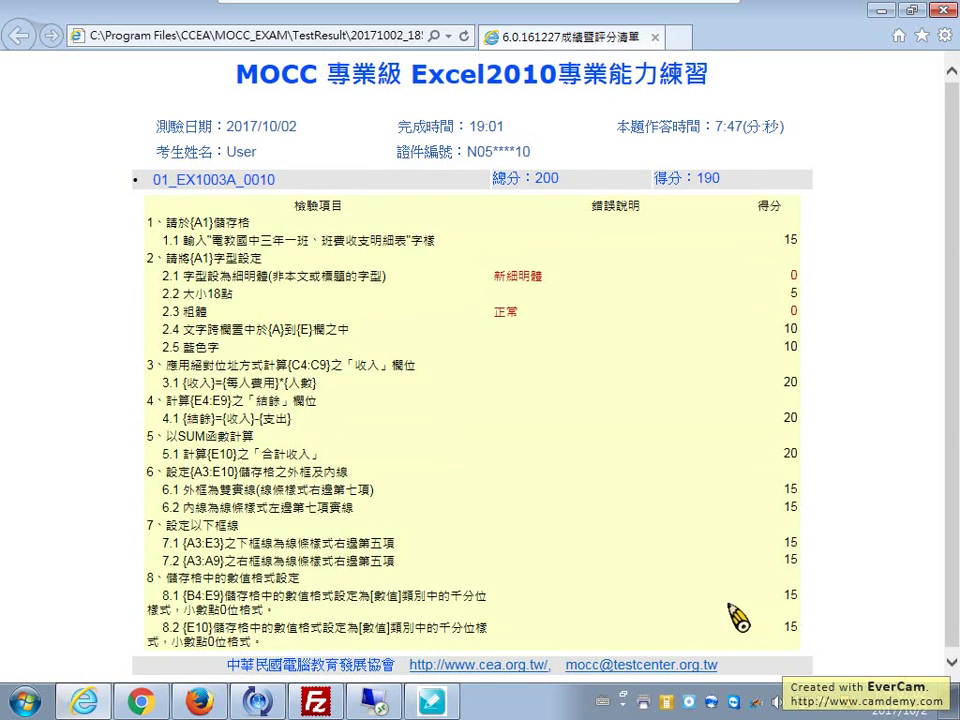
click(884, 18)
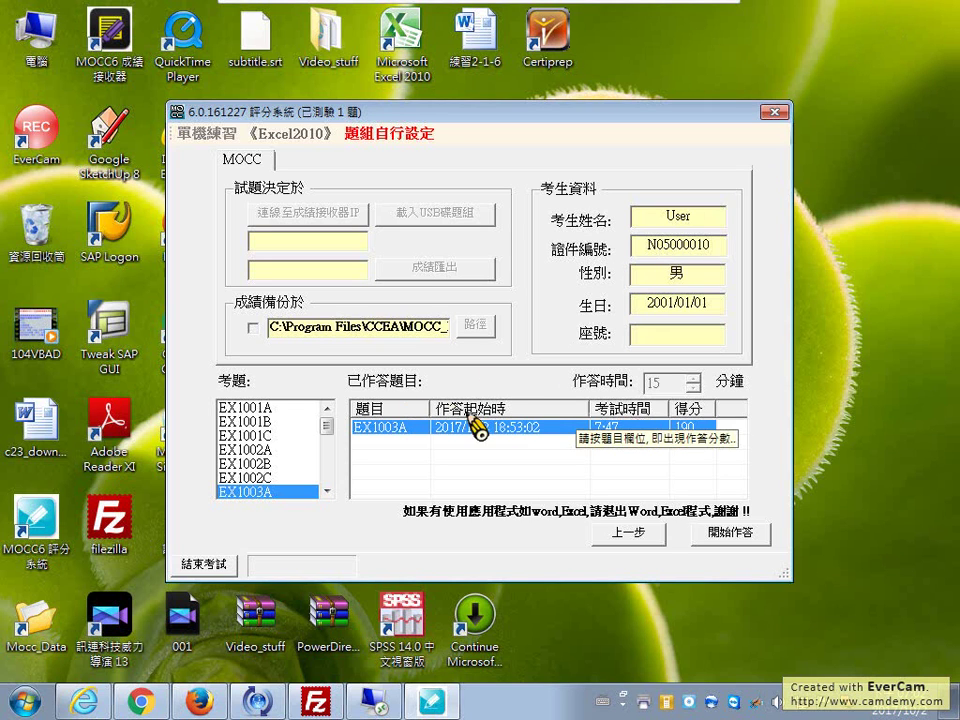
mouse_move(366, 39)
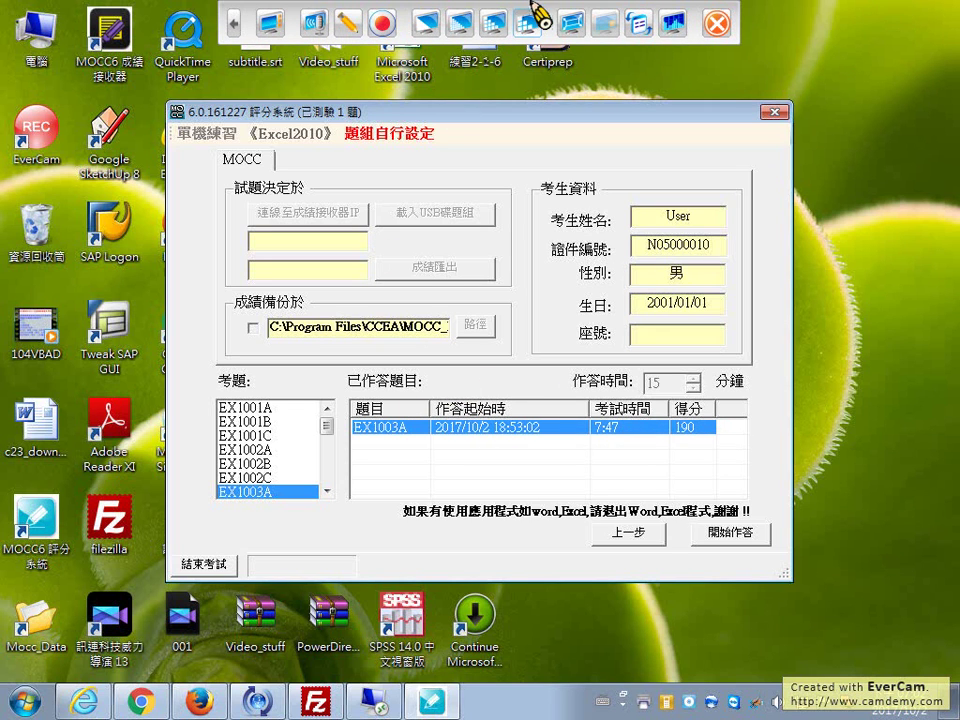